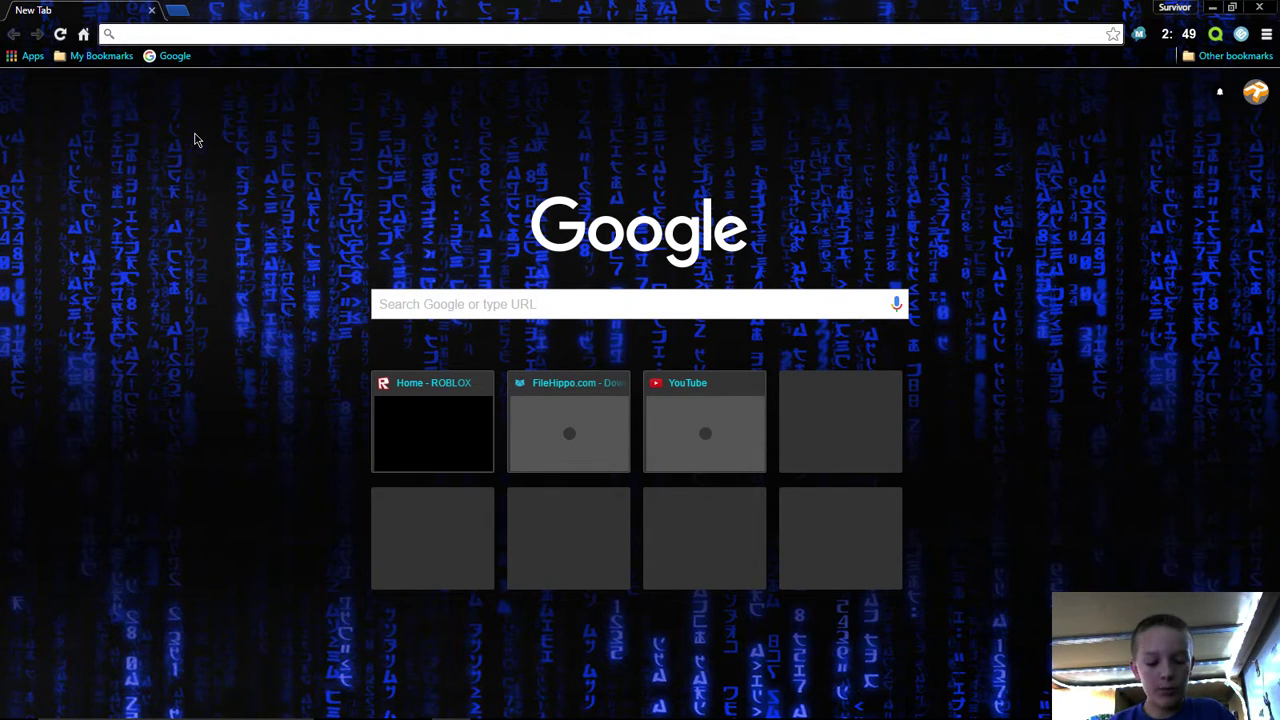
Go to the filehippo.com website
text(file)
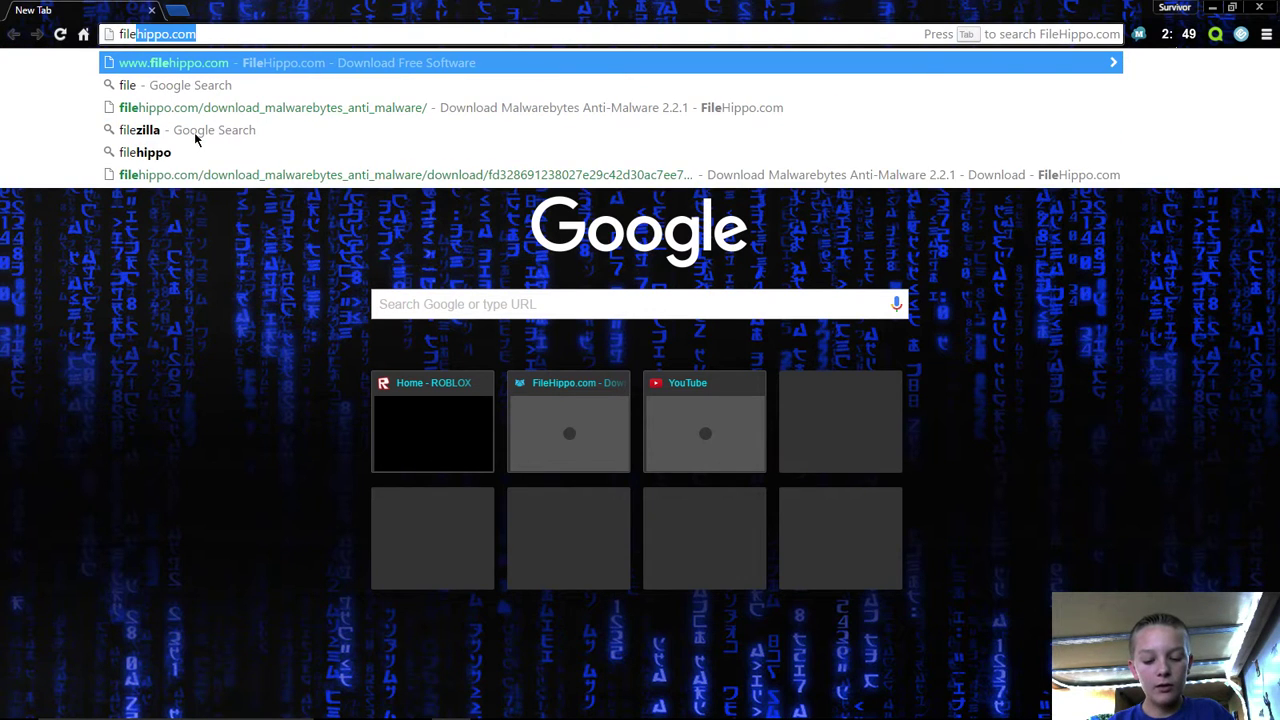
text(hippo.com)
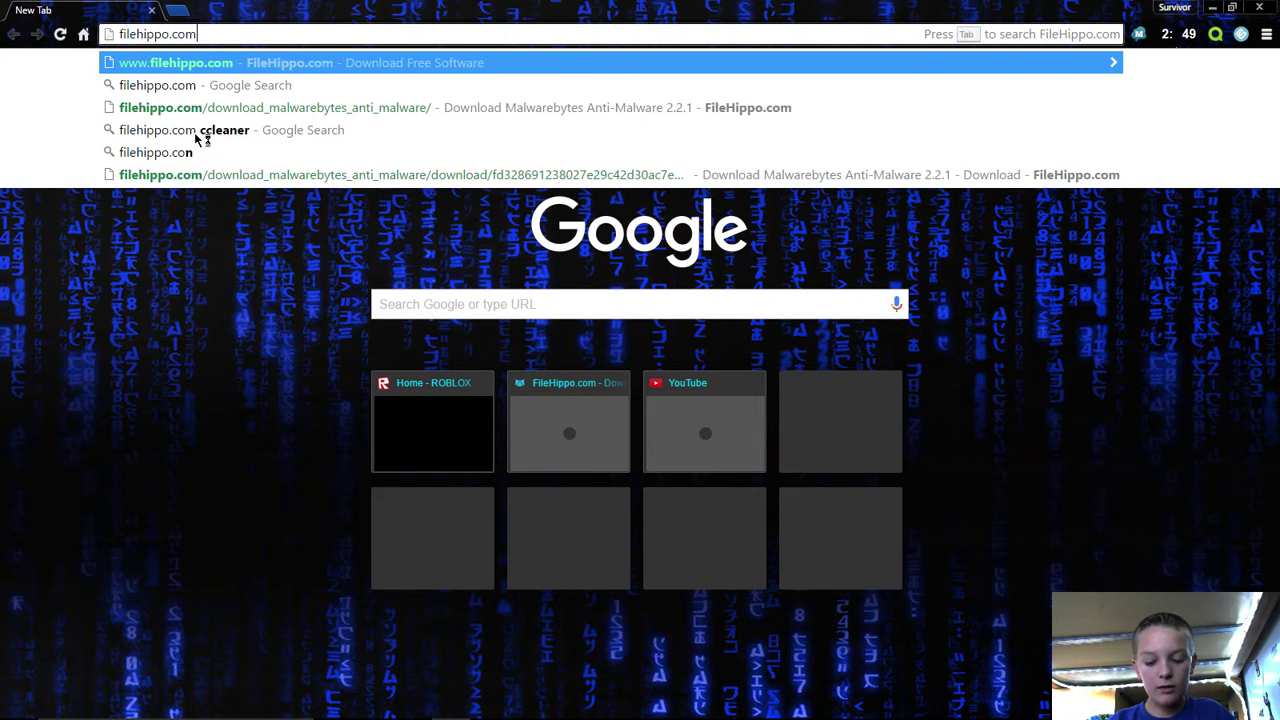
key(Return)
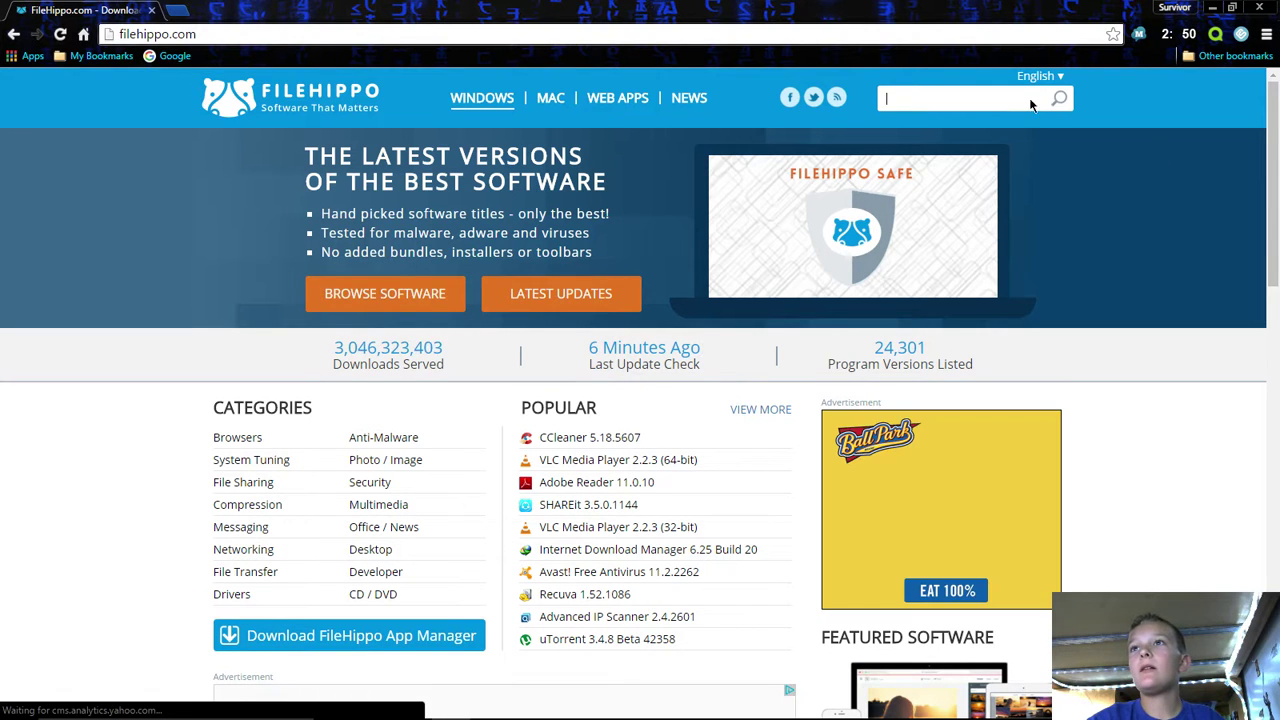
Search FileHippo for "malware" and choose the Malwarebytes Anti-Malware suggestion
click(914, 112)
text(malwa)
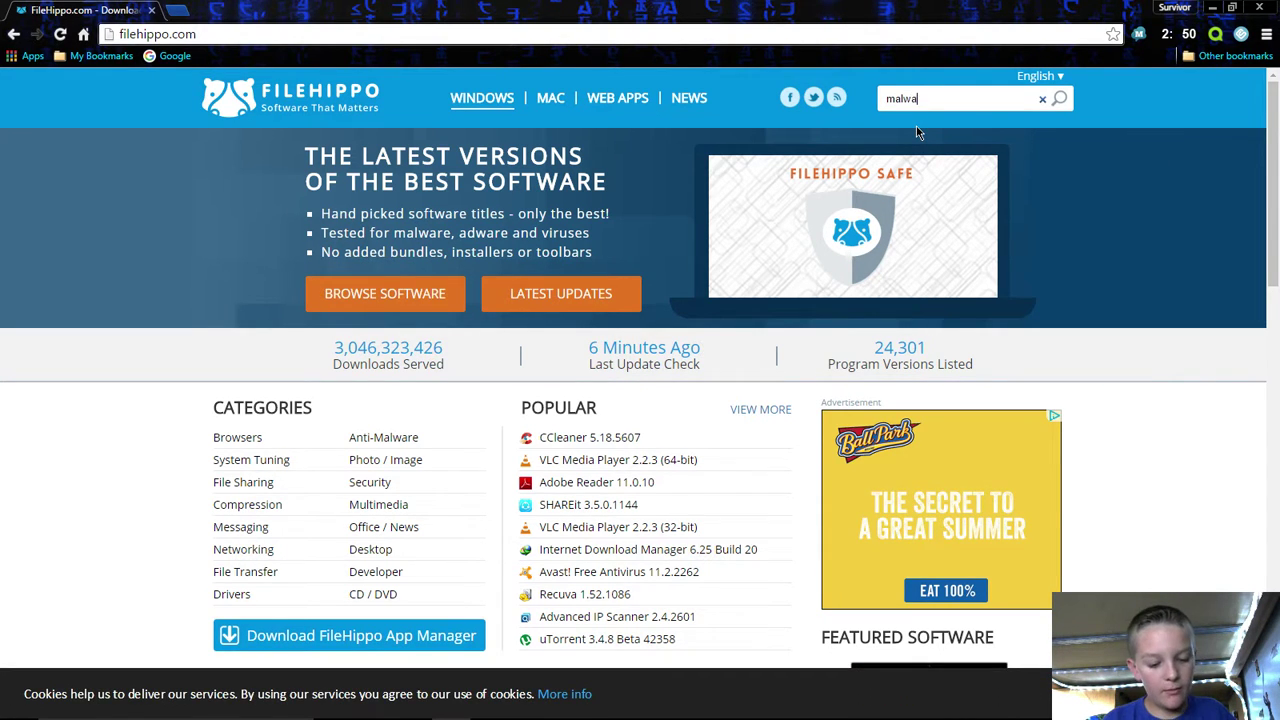
text(re)
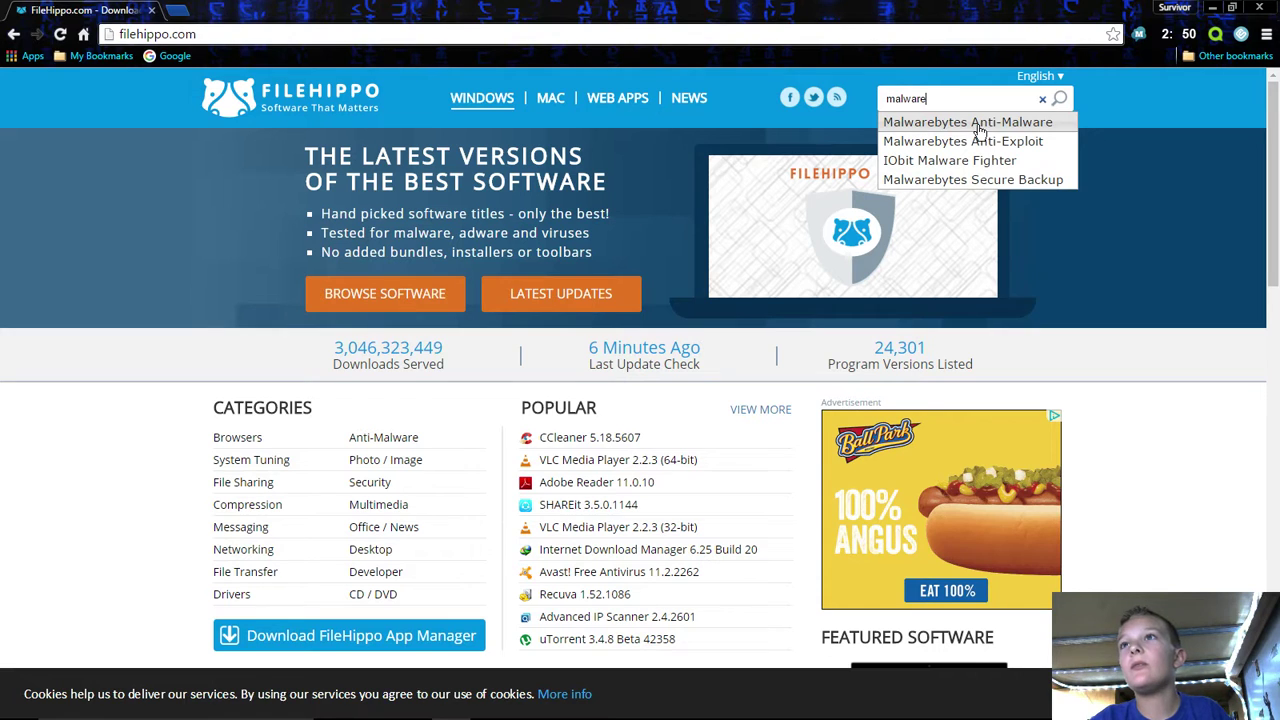
click(970, 124)
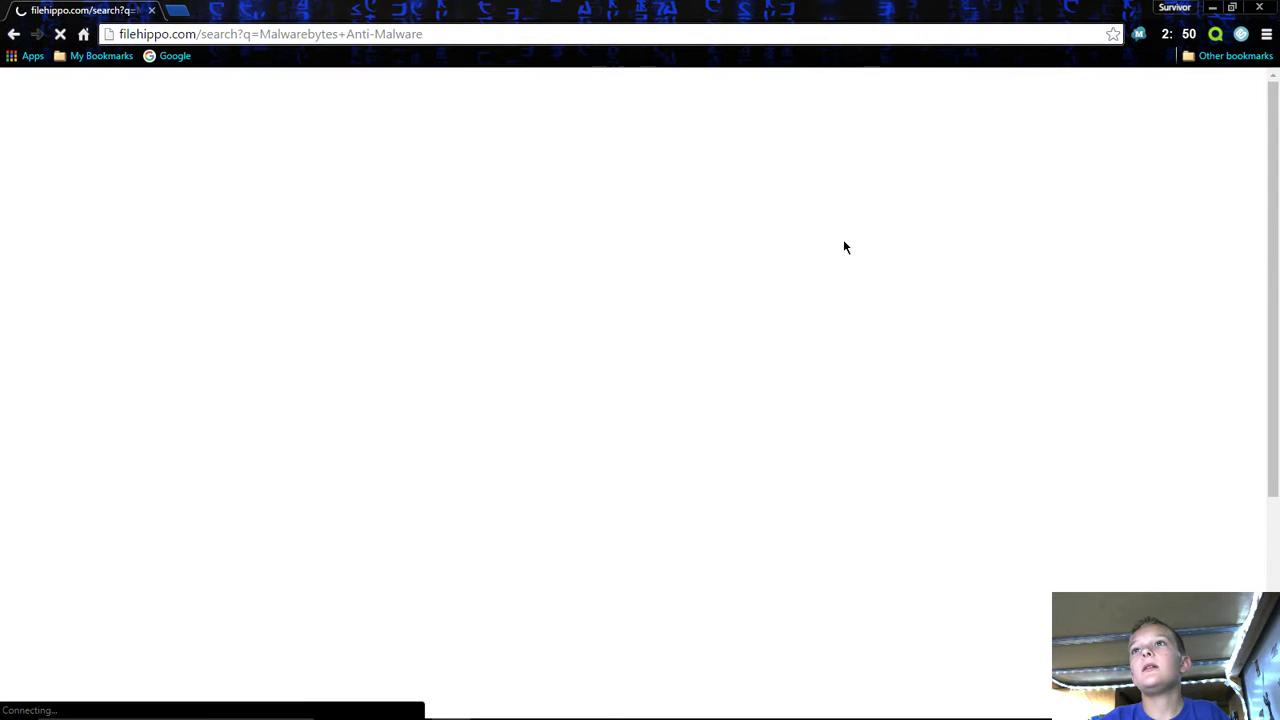
Download the latest version of Malwarebytes Anti-Malware from its FileHippo page, then leave only a blank new tab open
scroll(683, 477, down, 2)
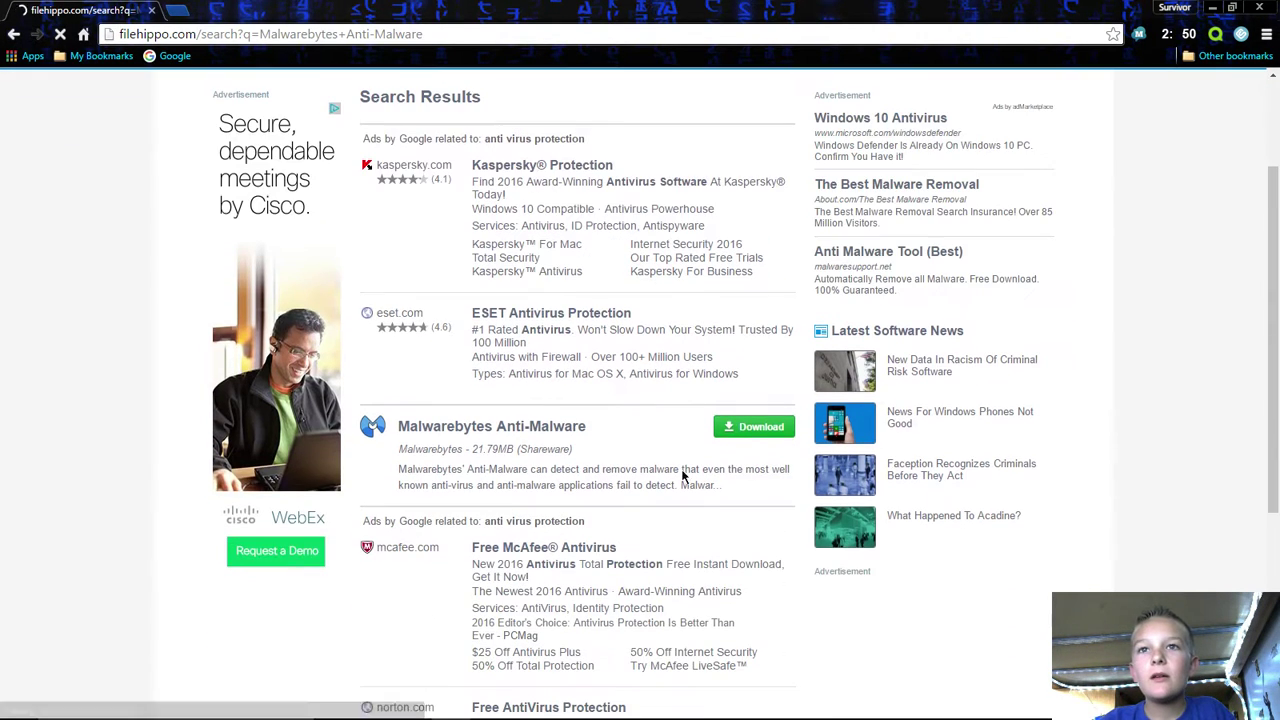
click(752, 427)
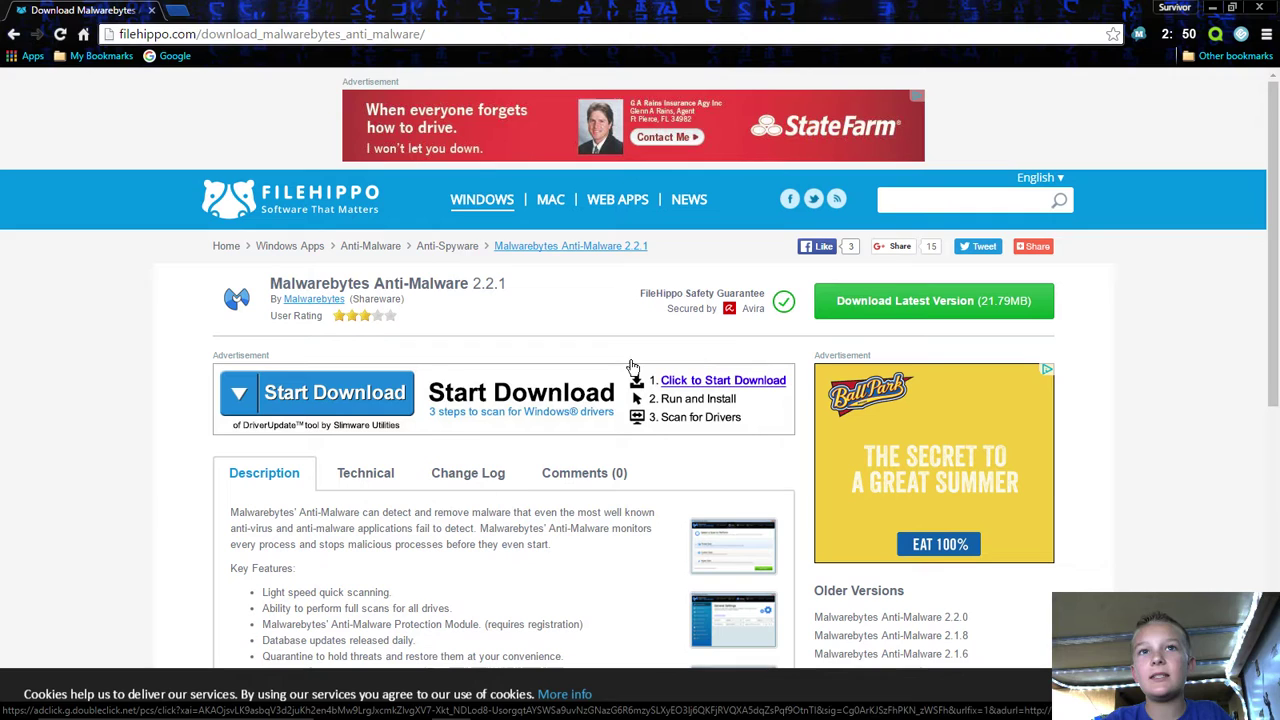
click(919, 302)
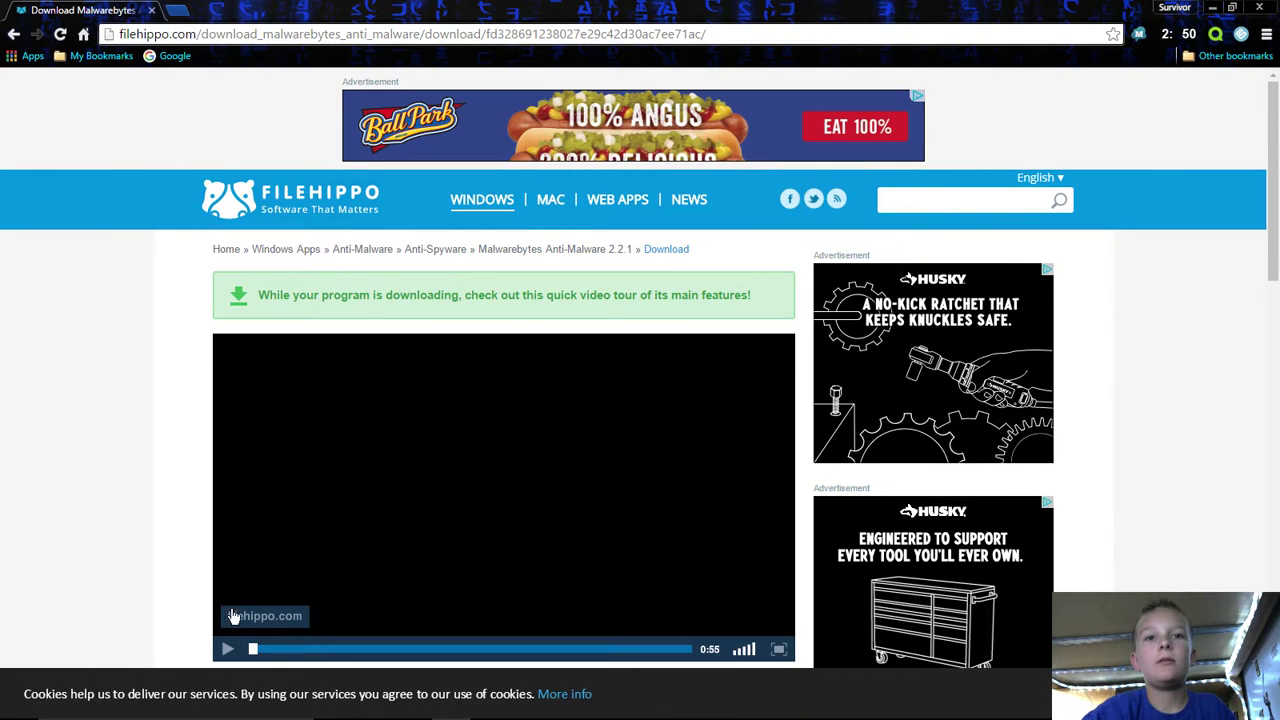
scroll(187, 567, down, 2)
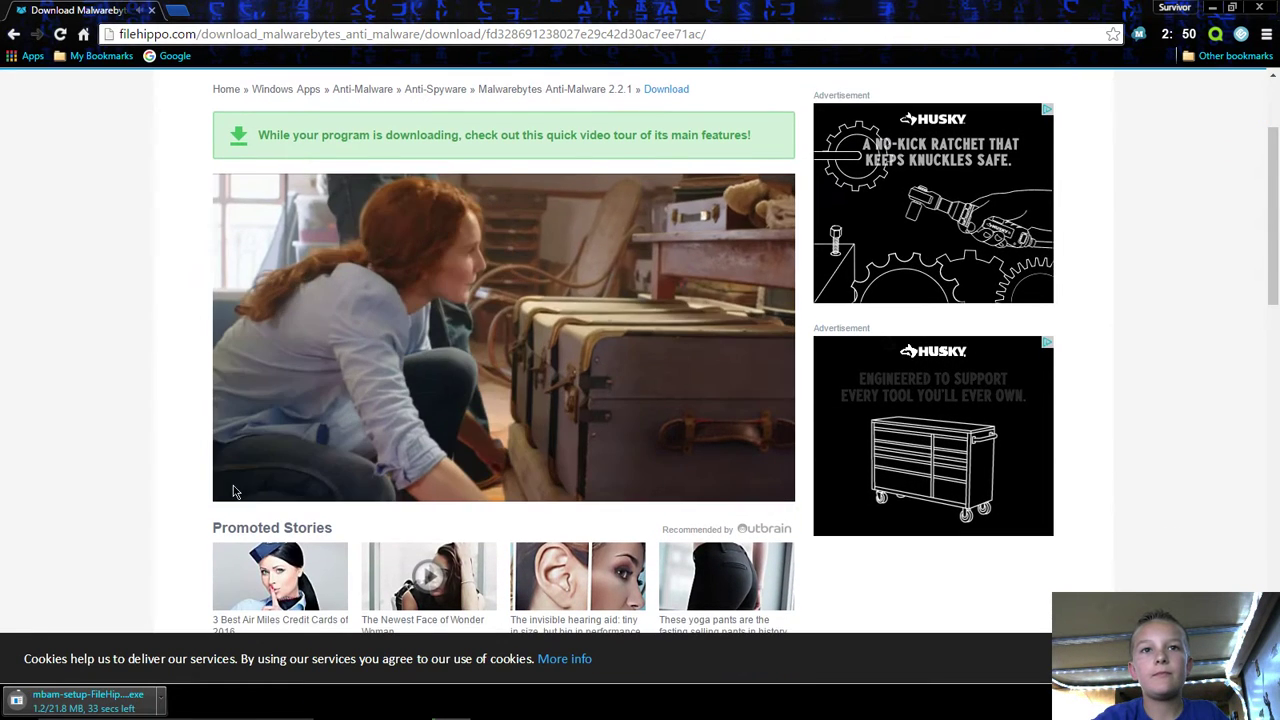
scroll(130, 573, up, 2)
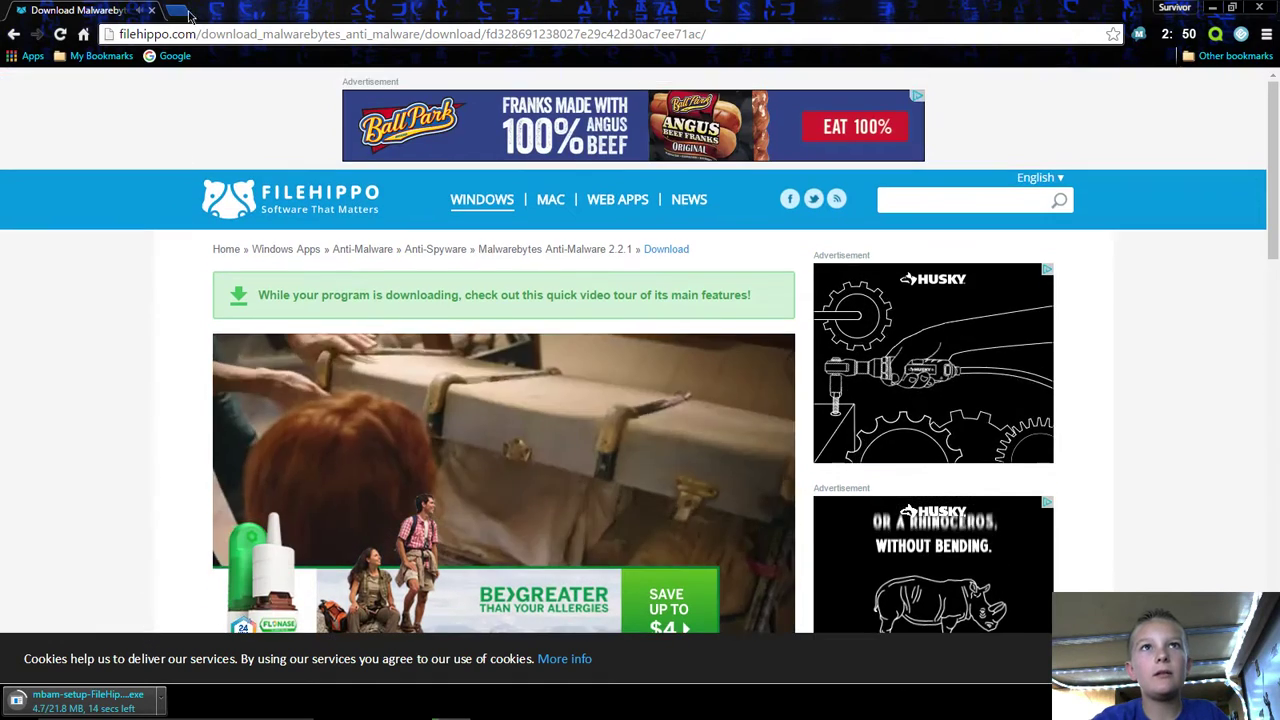
click(175, 12)
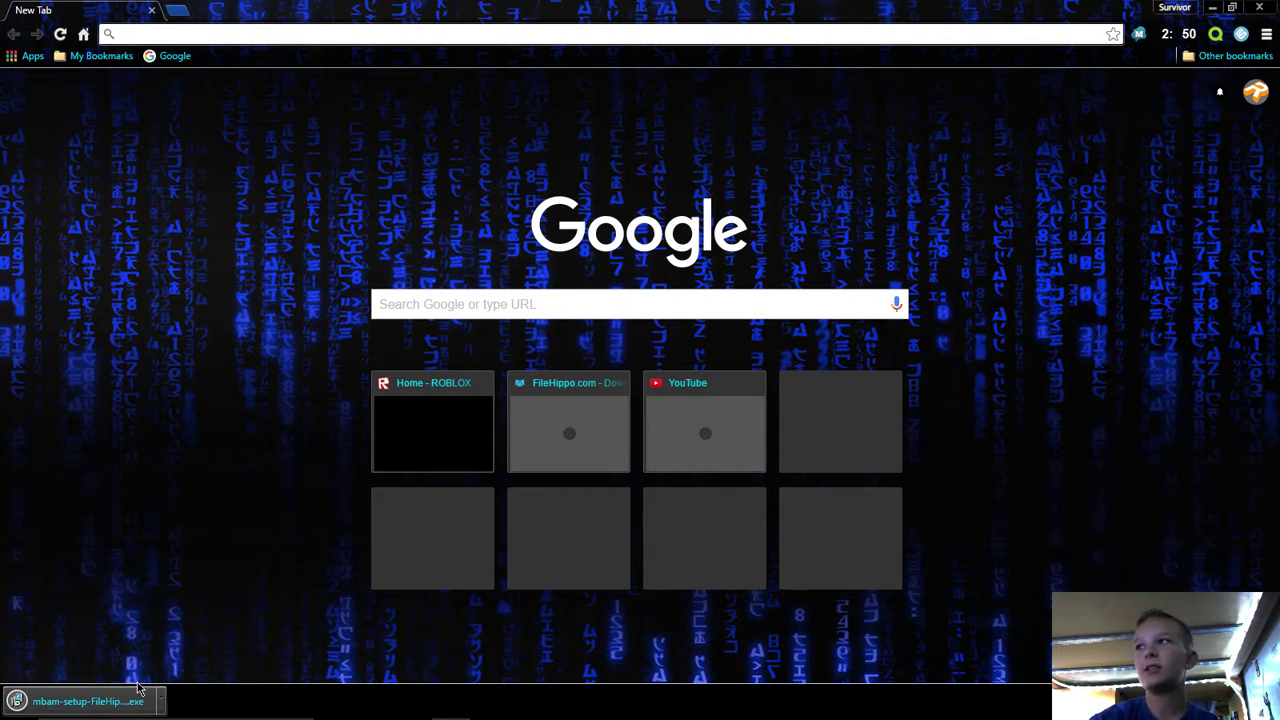
Install Malwarebytes Anti-Malware with the license accepted, the default folder and a desktop icon, finishing with launch enabled and the Premium trial off
click(107, 703)
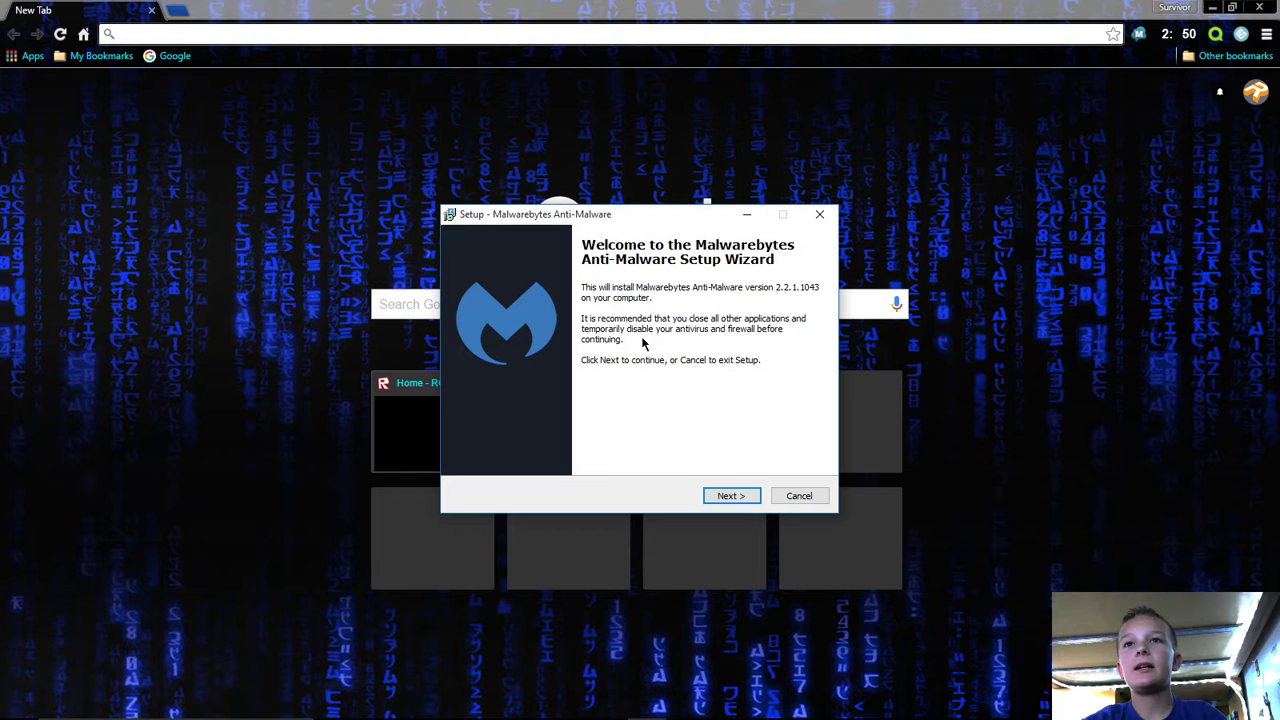
click(733, 496)
click(477, 446)
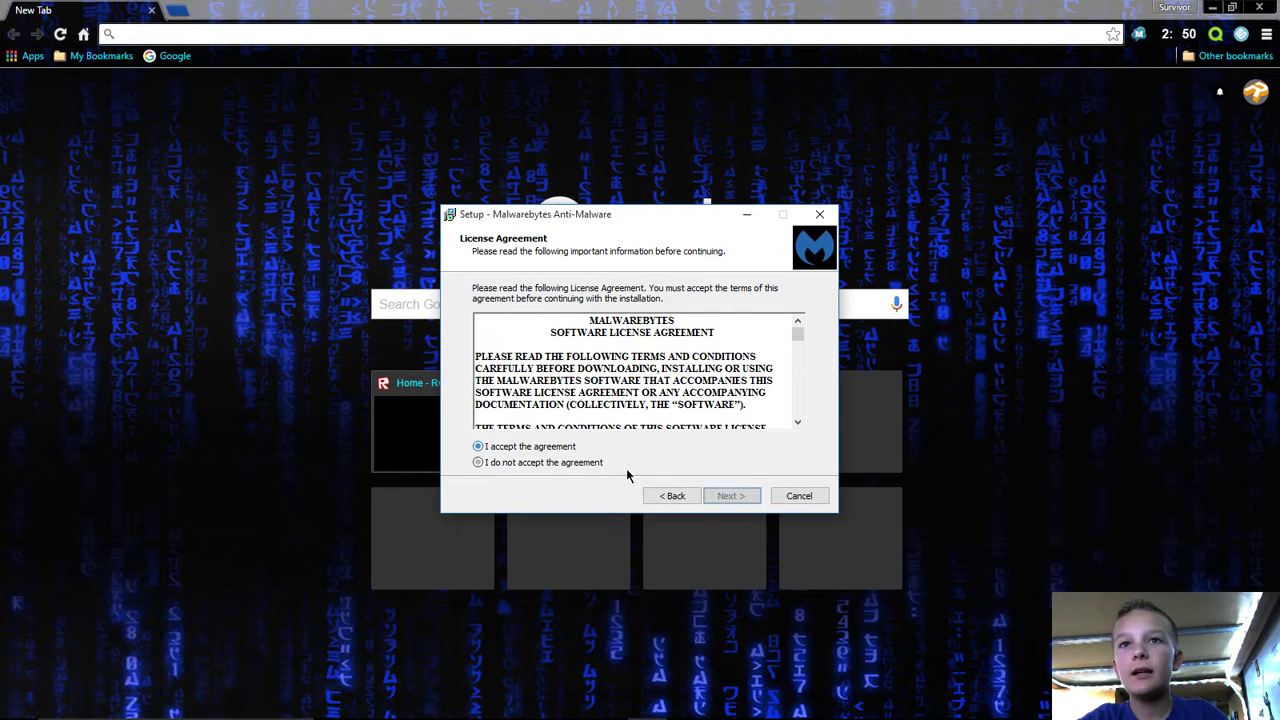
click(729, 496)
click(722, 497)
click(729, 497)
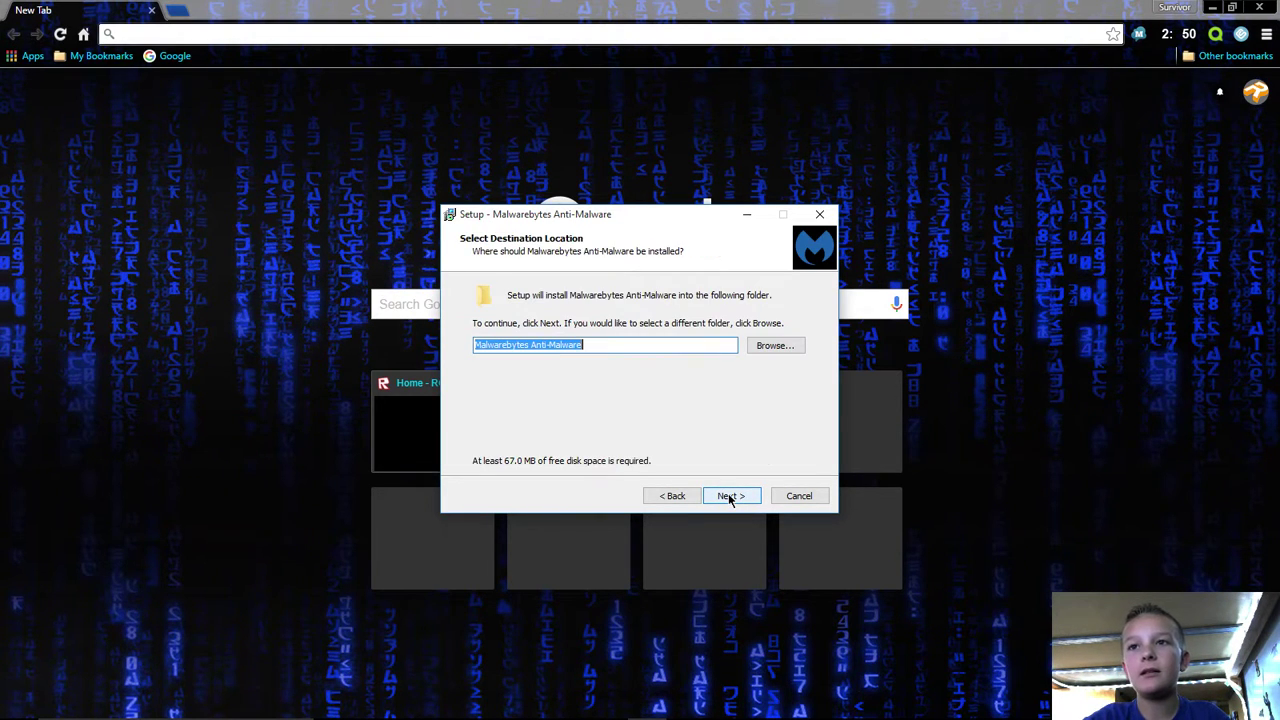
click(729, 497)
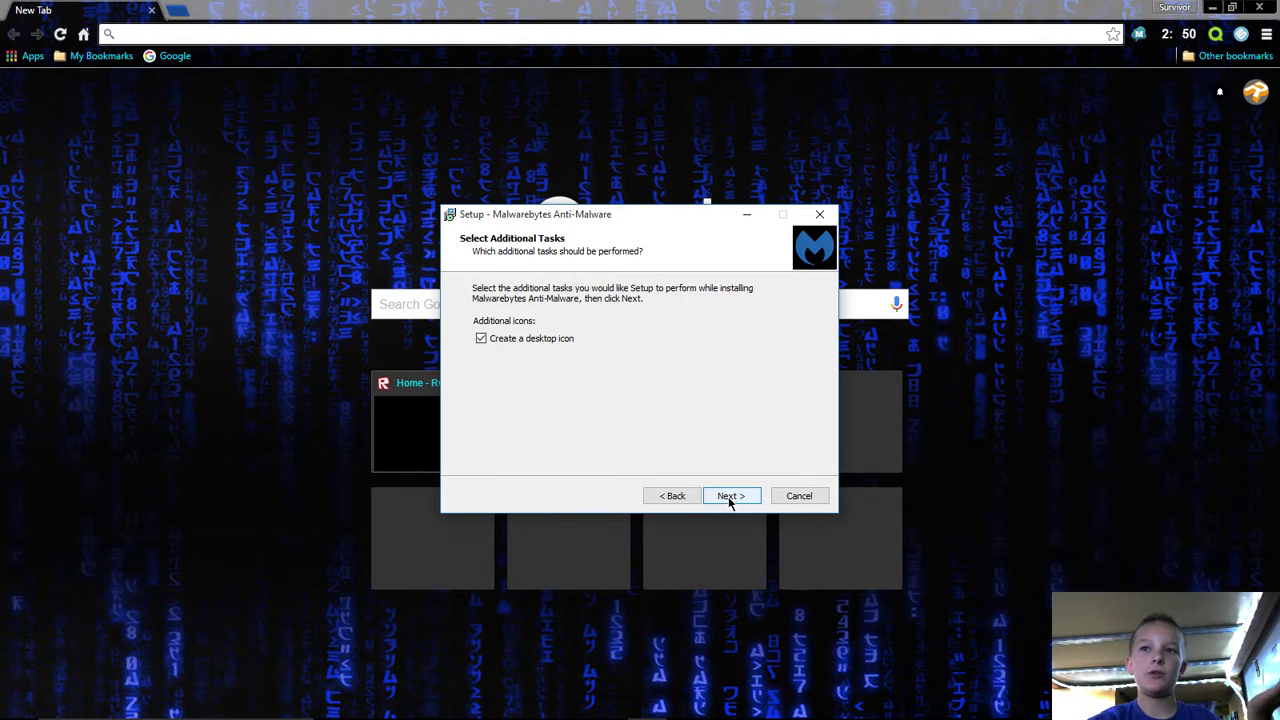
click(729, 497)
click(729, 497)
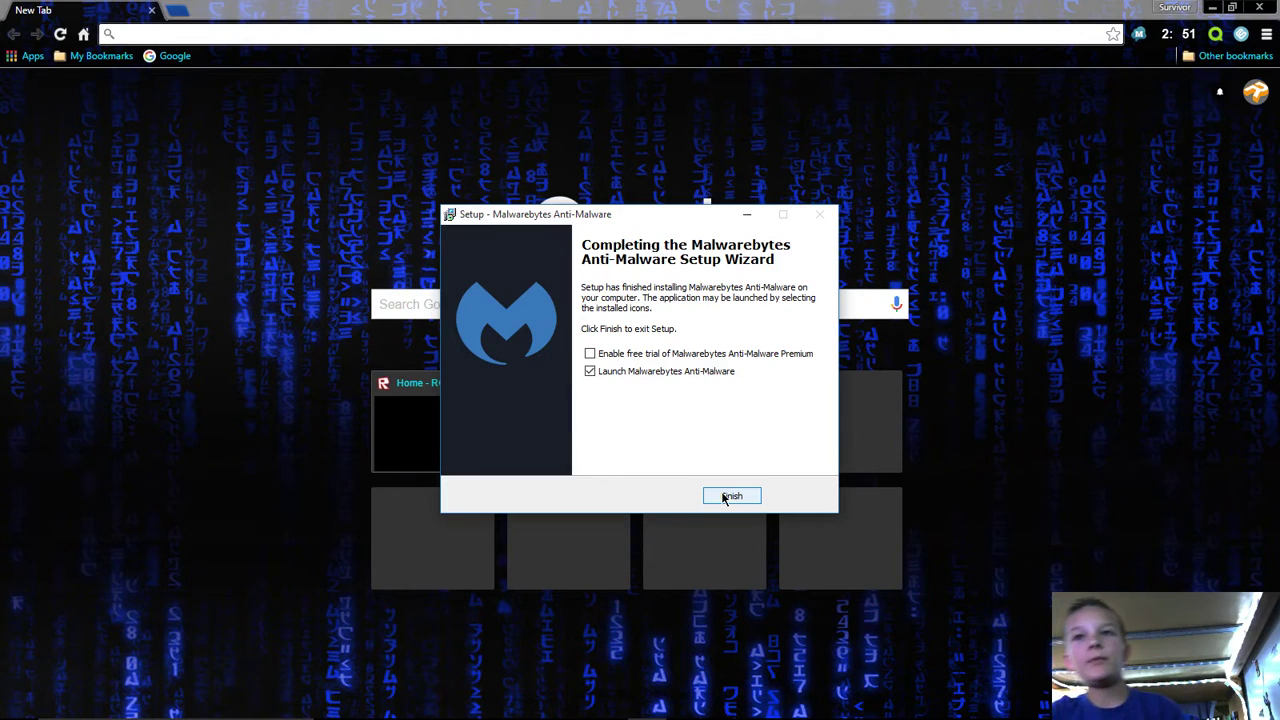
click(728, 496)
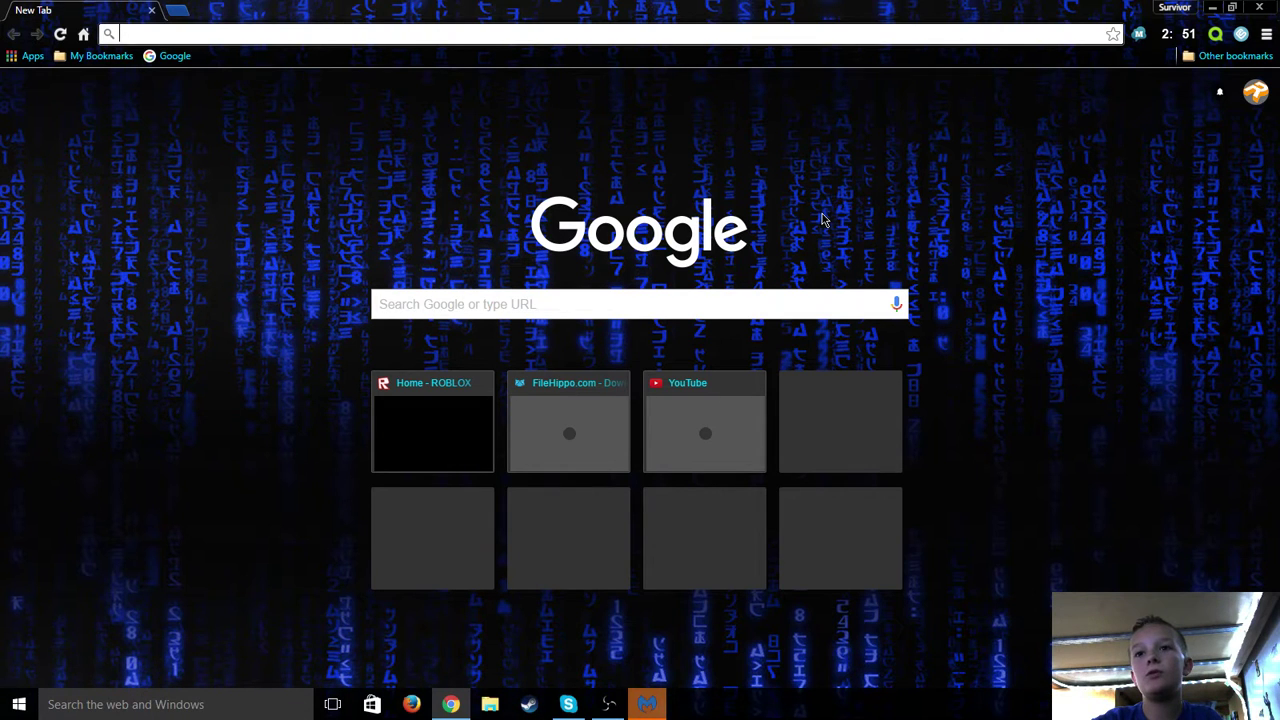
Start a threat scan in Malwarebytes Anti-Malware, cancel it partway and close the program
click(647, 704)
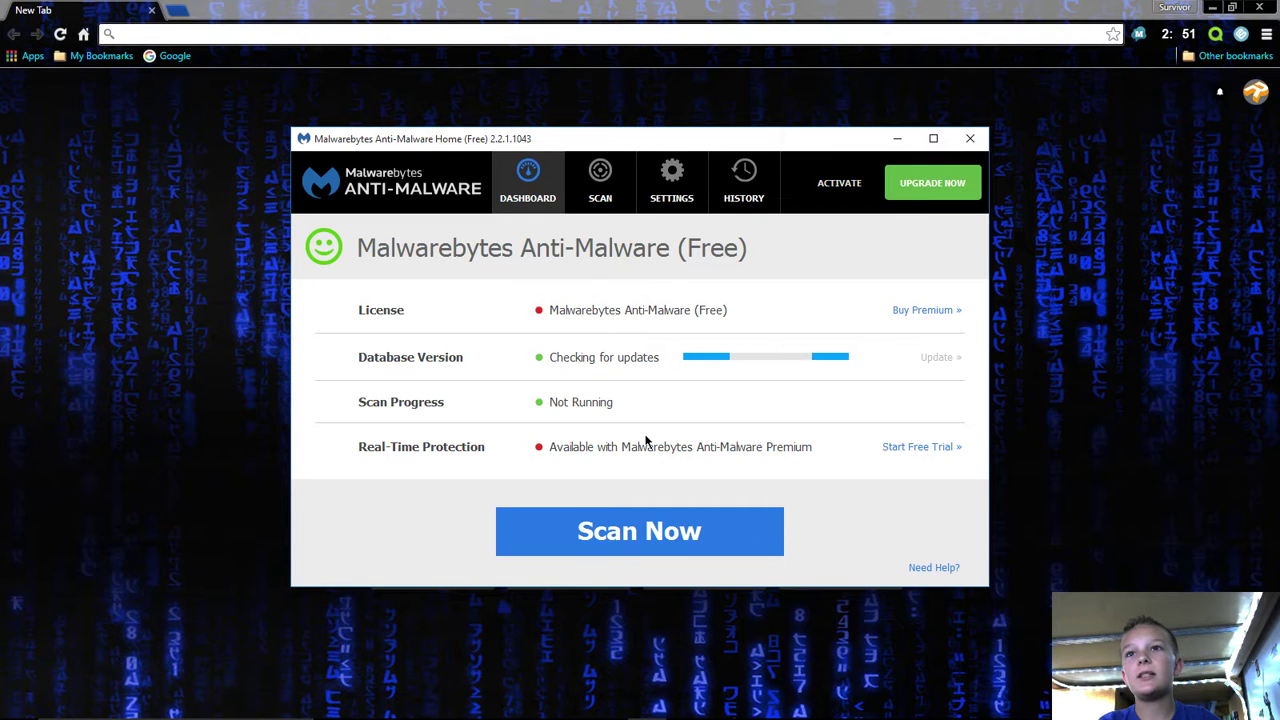
click(644, 534)
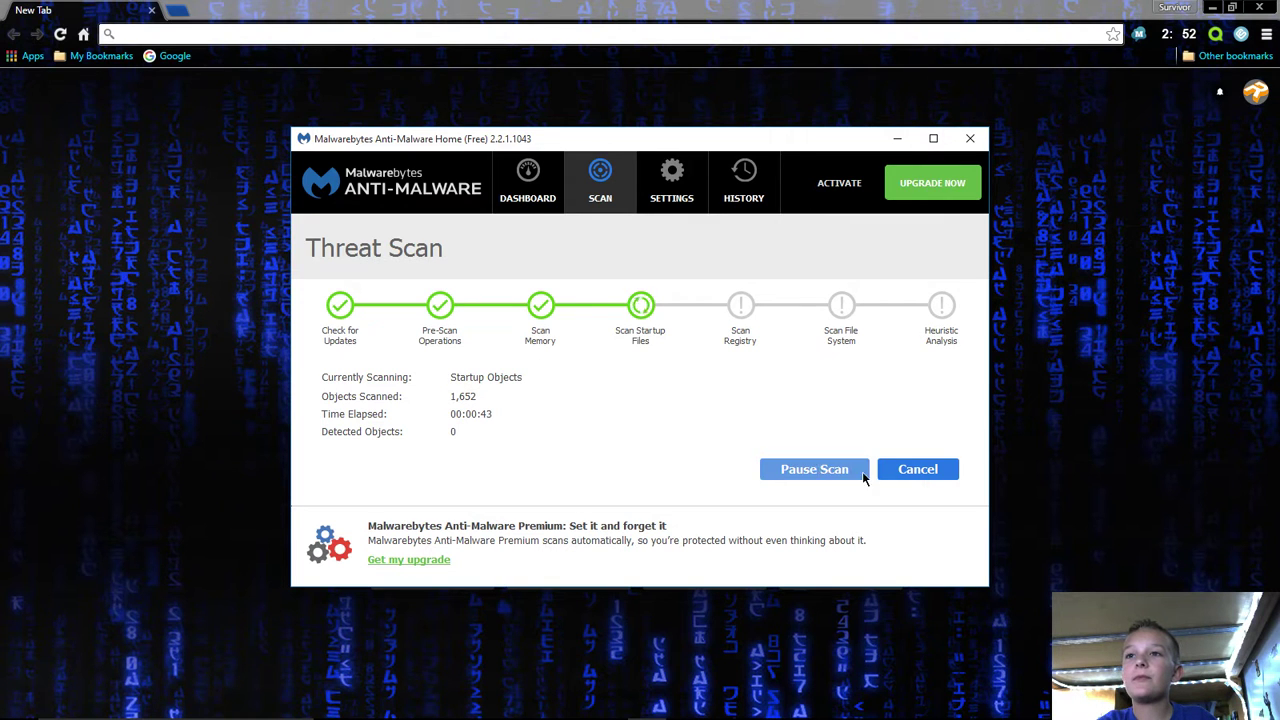
click(908, 470)
click(672, 394)
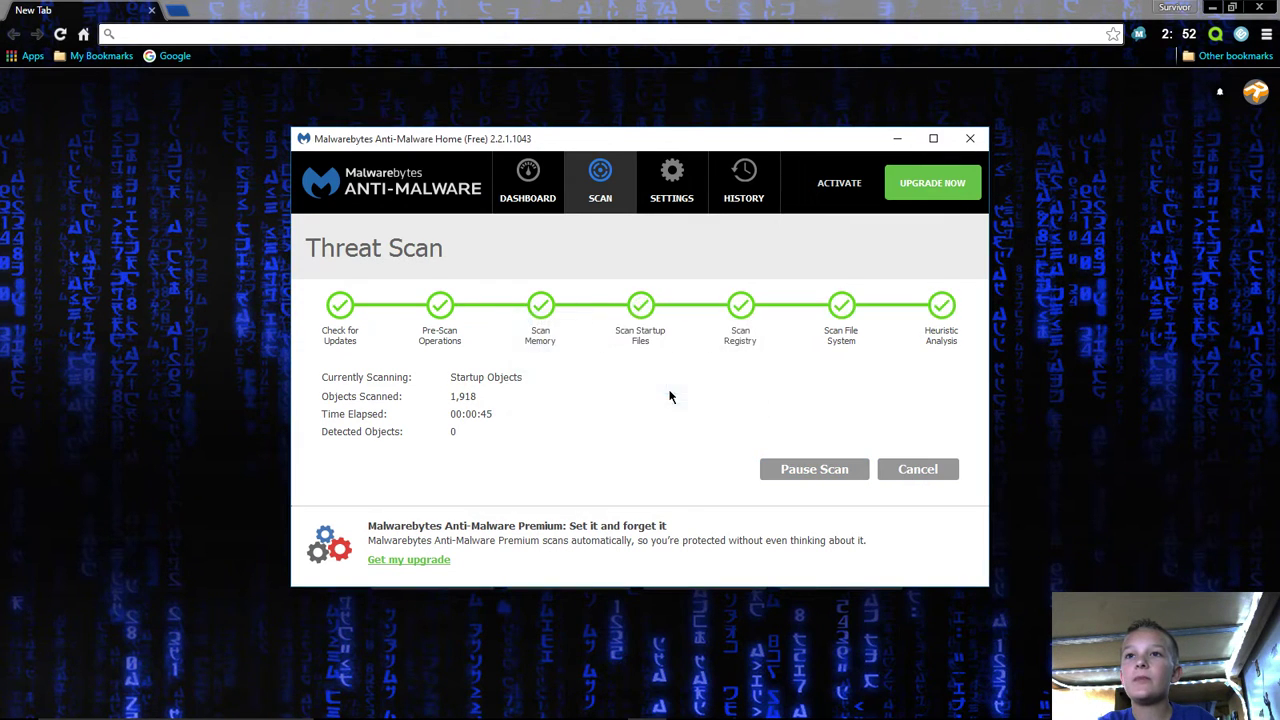
click(970, 138)
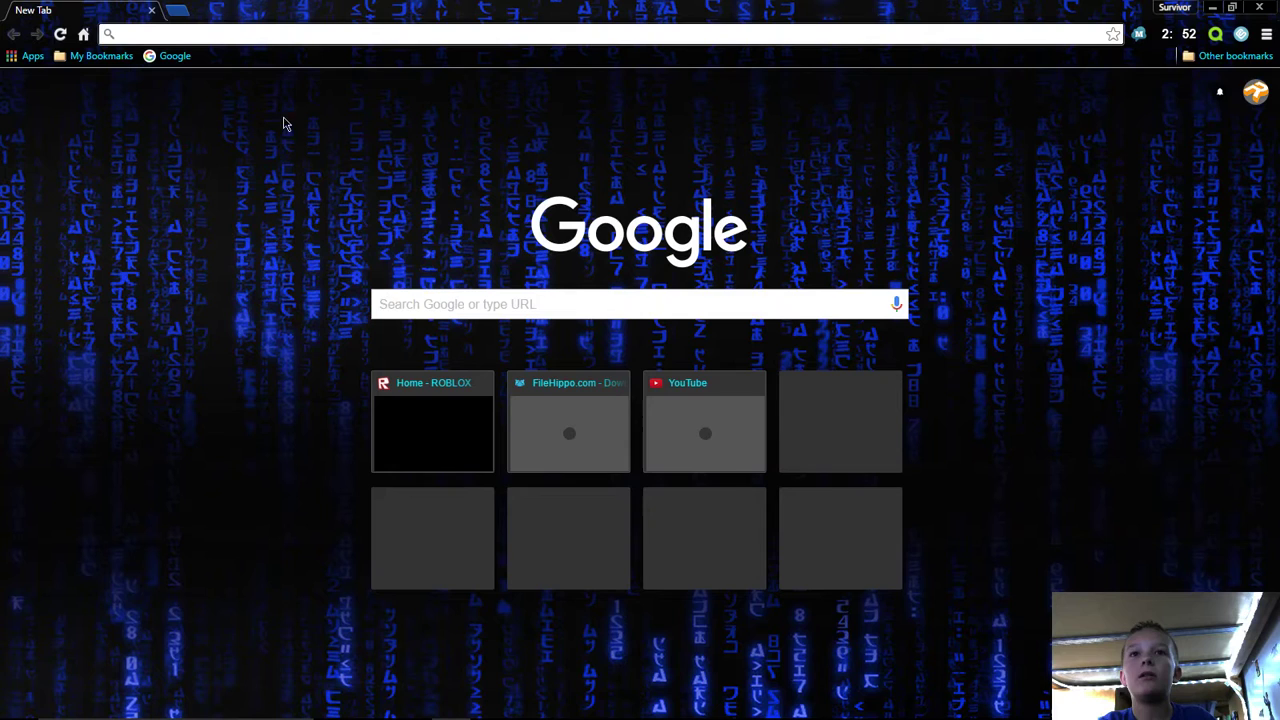
Return to FileHippo in the browser and search for SuperAntiSpyware
click(541, 429)
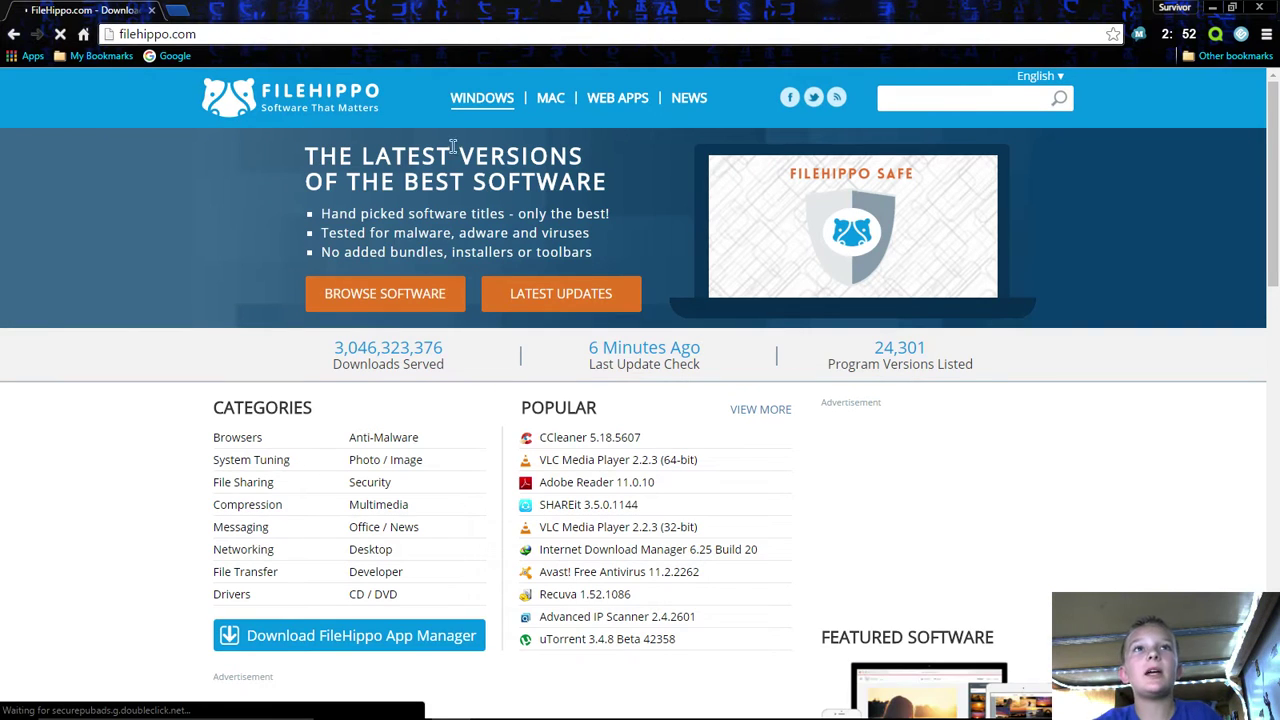
click(931, 95)
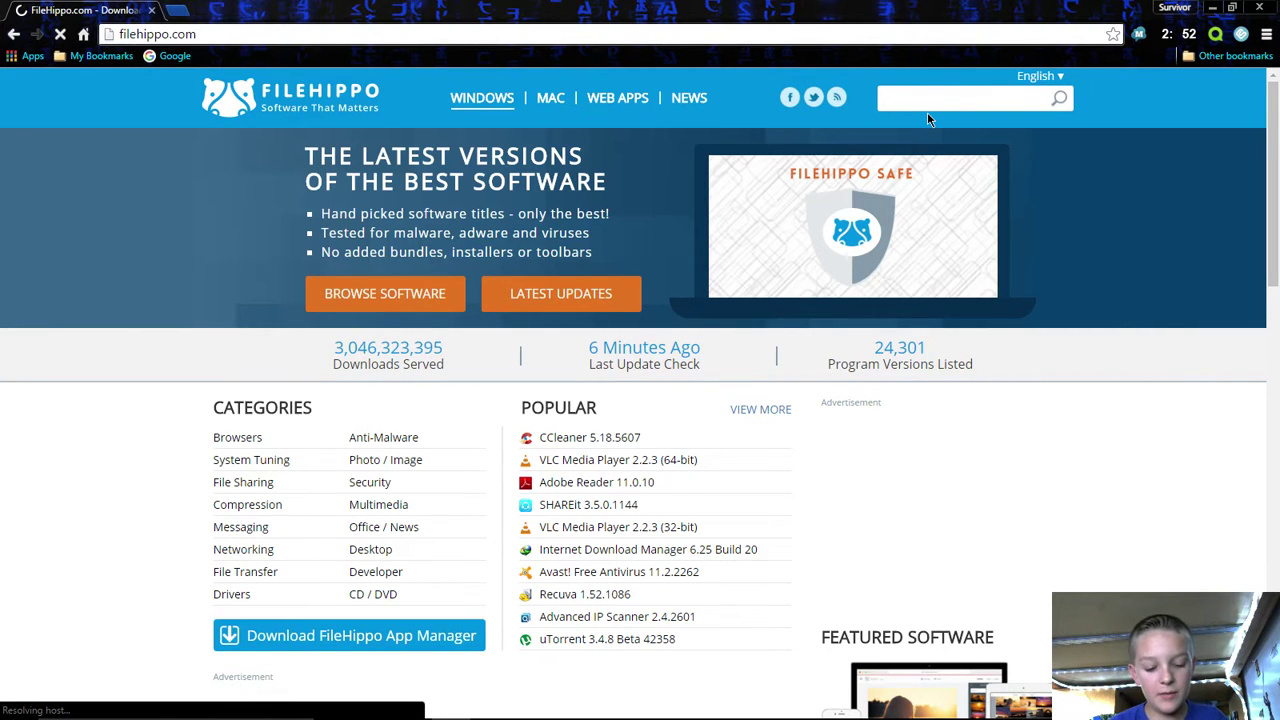
text(super)
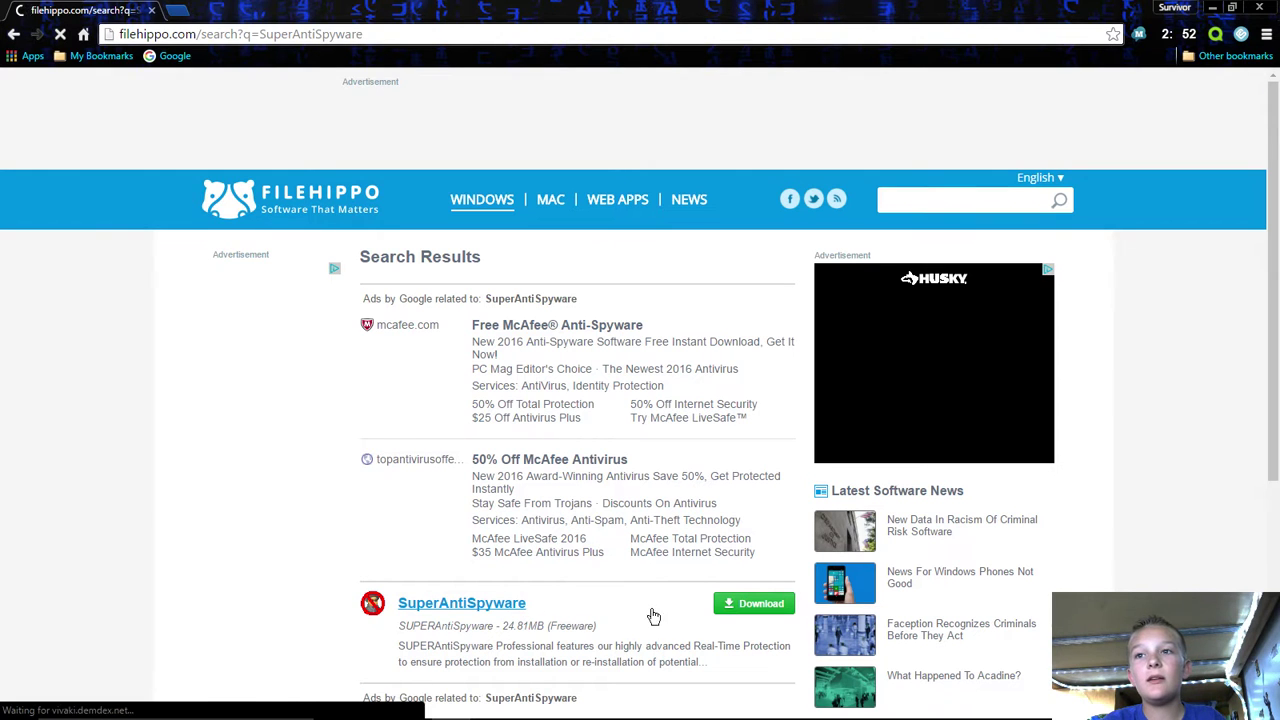
Download the latest version of SuperAntiSpyware and replace the download page with a blank new tab
click(735, 605)
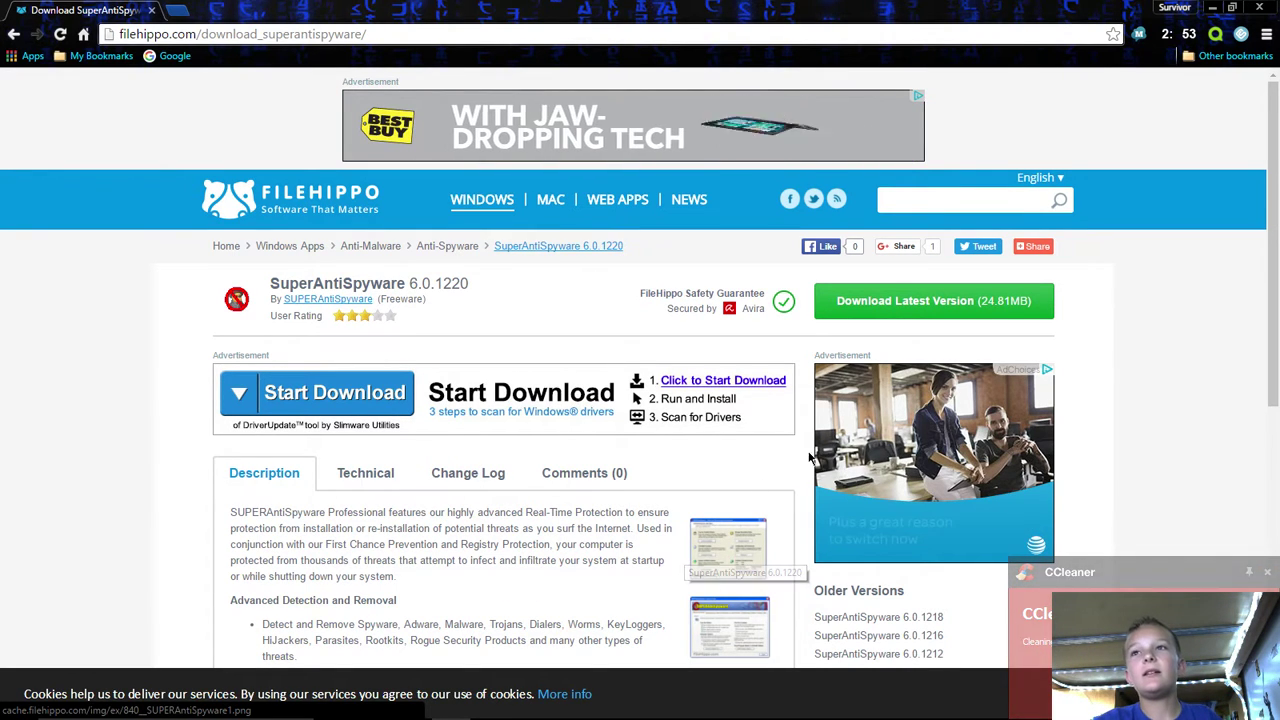
click(905, 300)
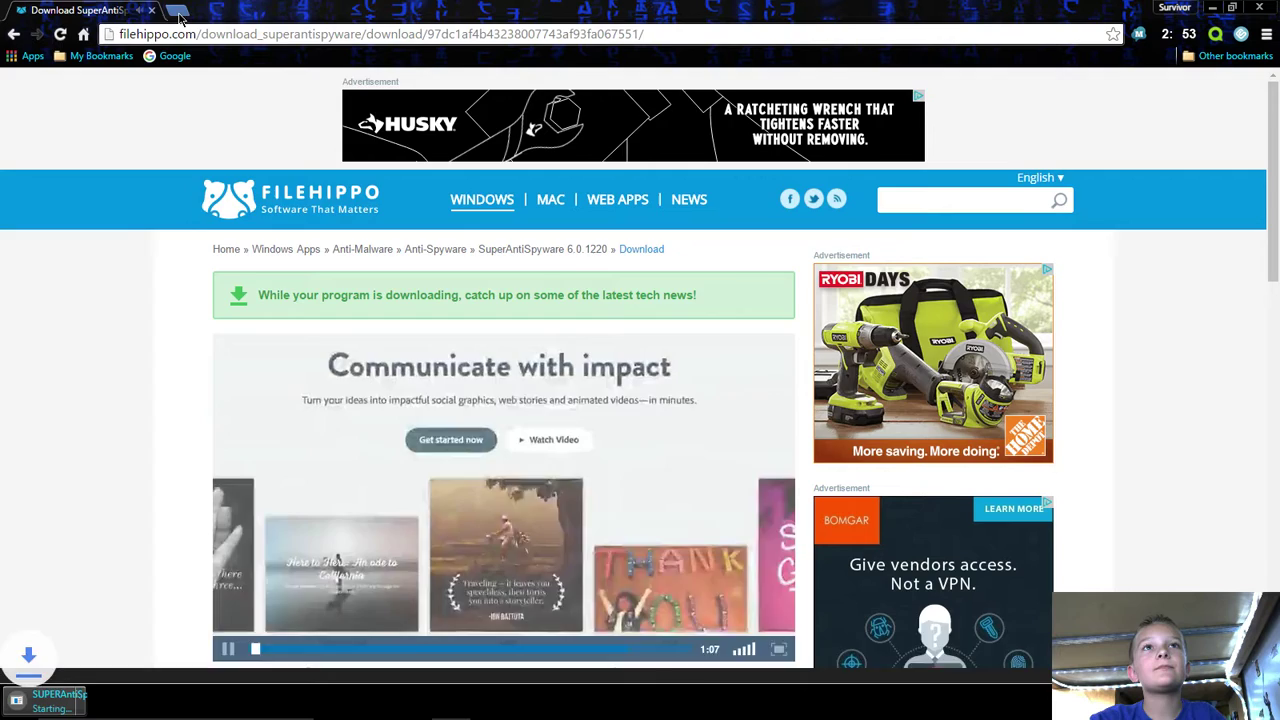
click(177, 11)
click(151, 10)
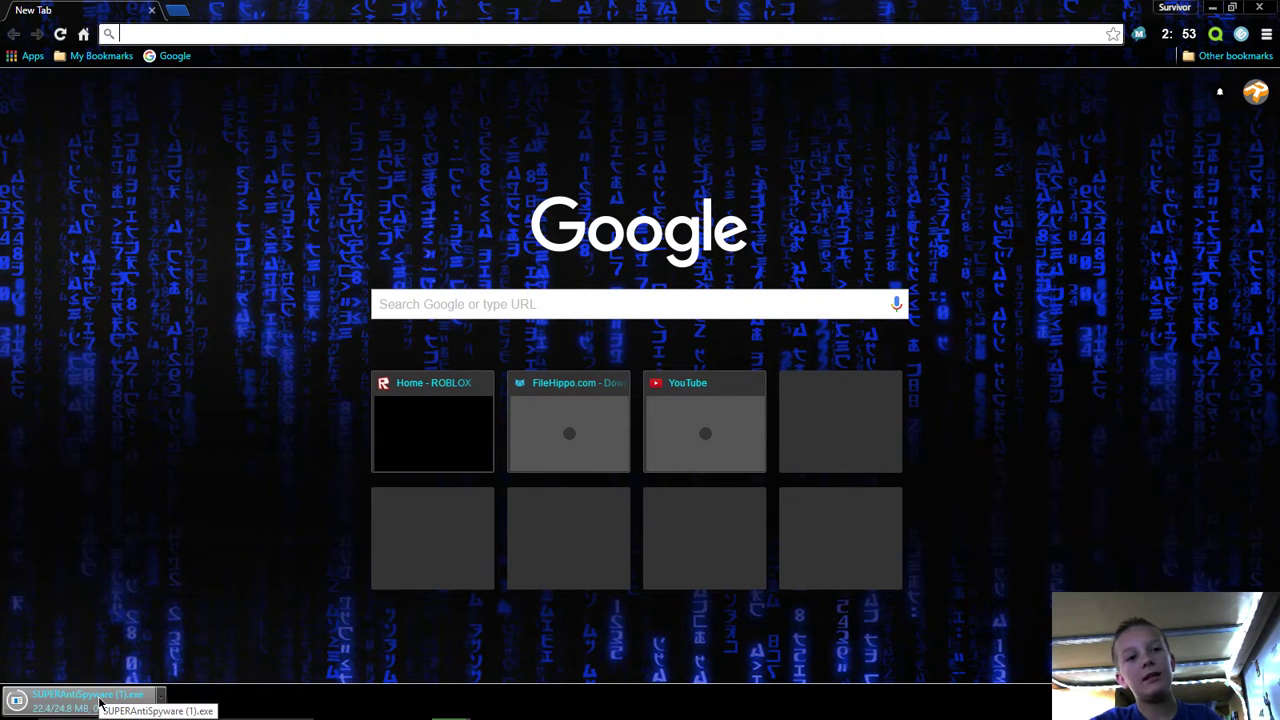
Install SUPERAntiSpyware Free Edition for all users in the default folder without a registration code or e-mail, and decline the Professional trial
click(100, 703)
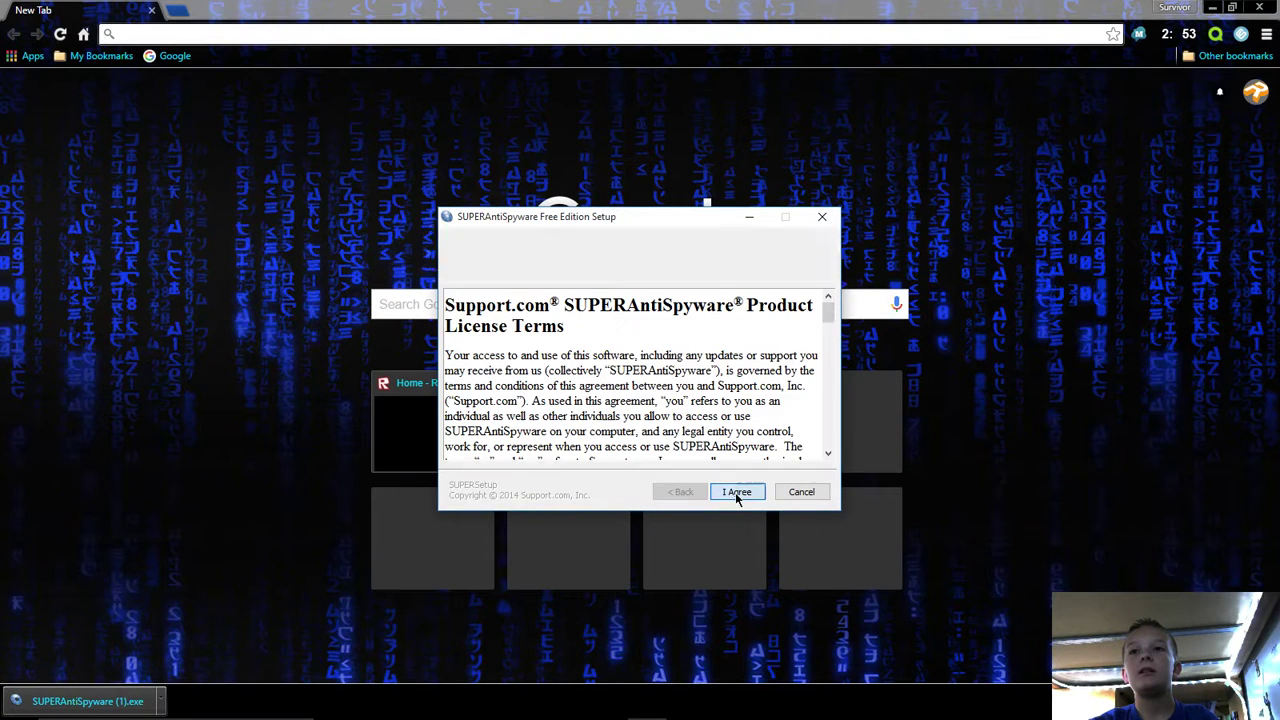
click(737, 494)
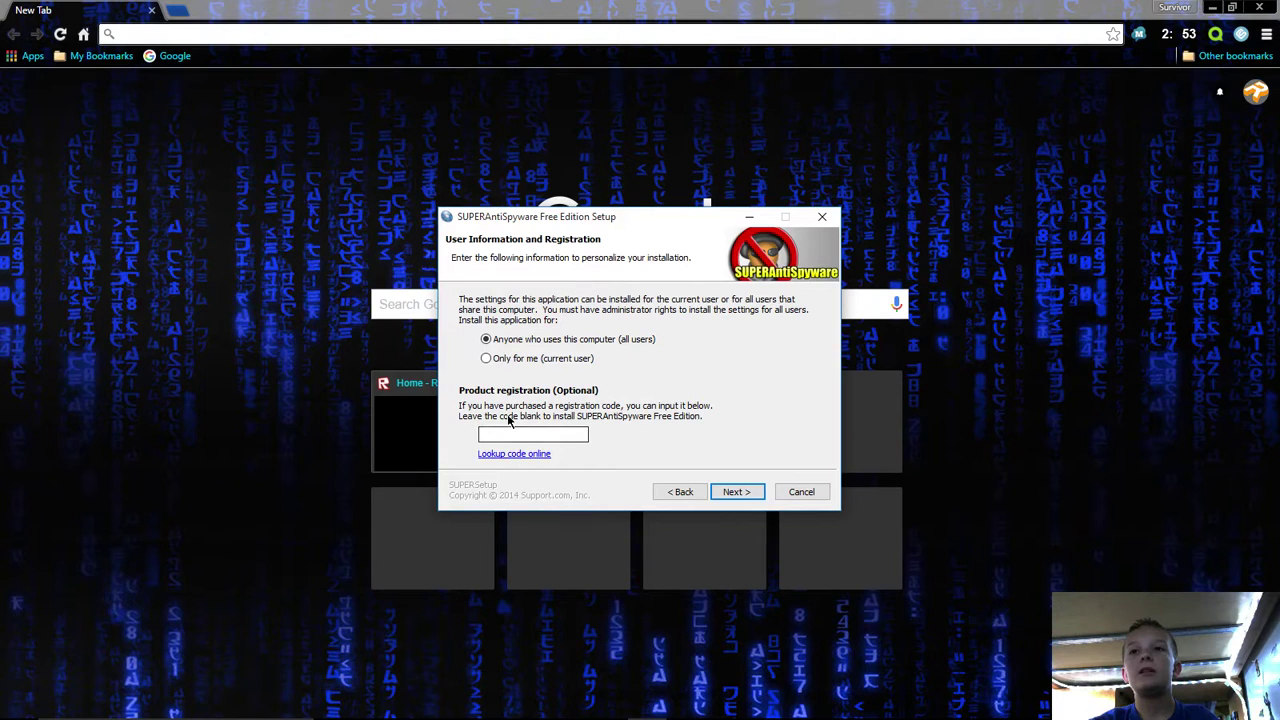
click(718, 492)
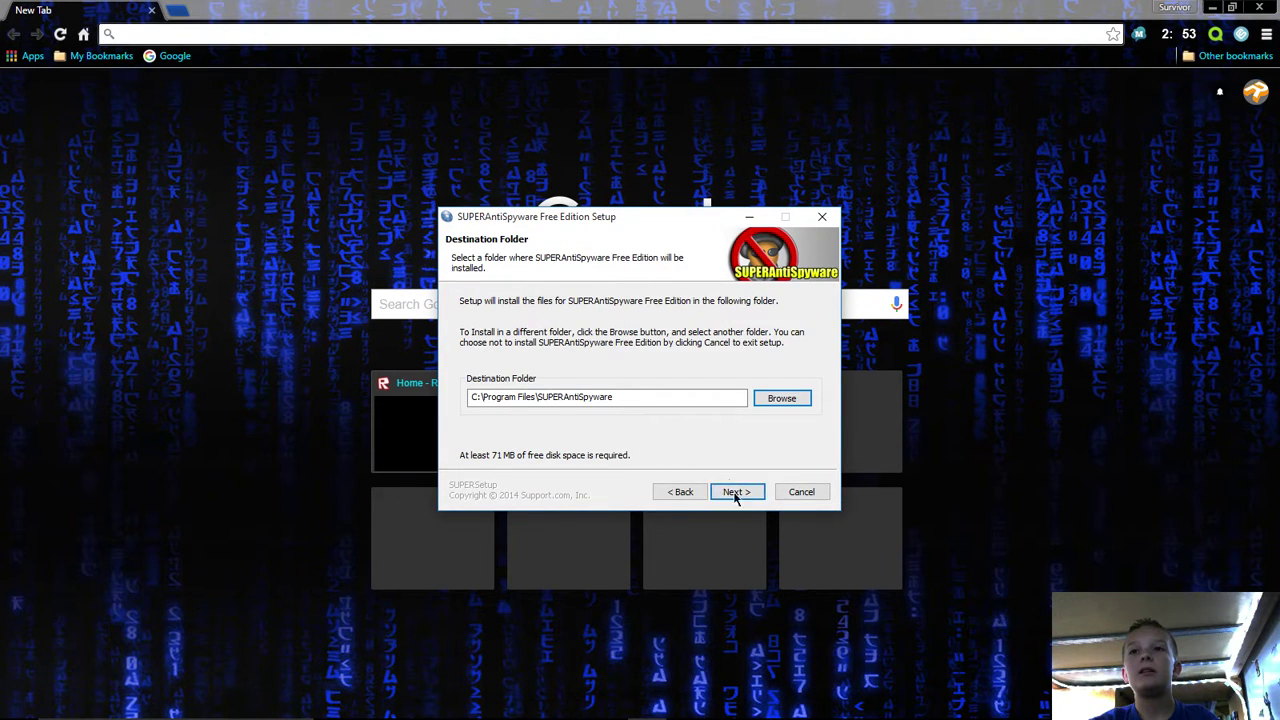
click(736, 493)
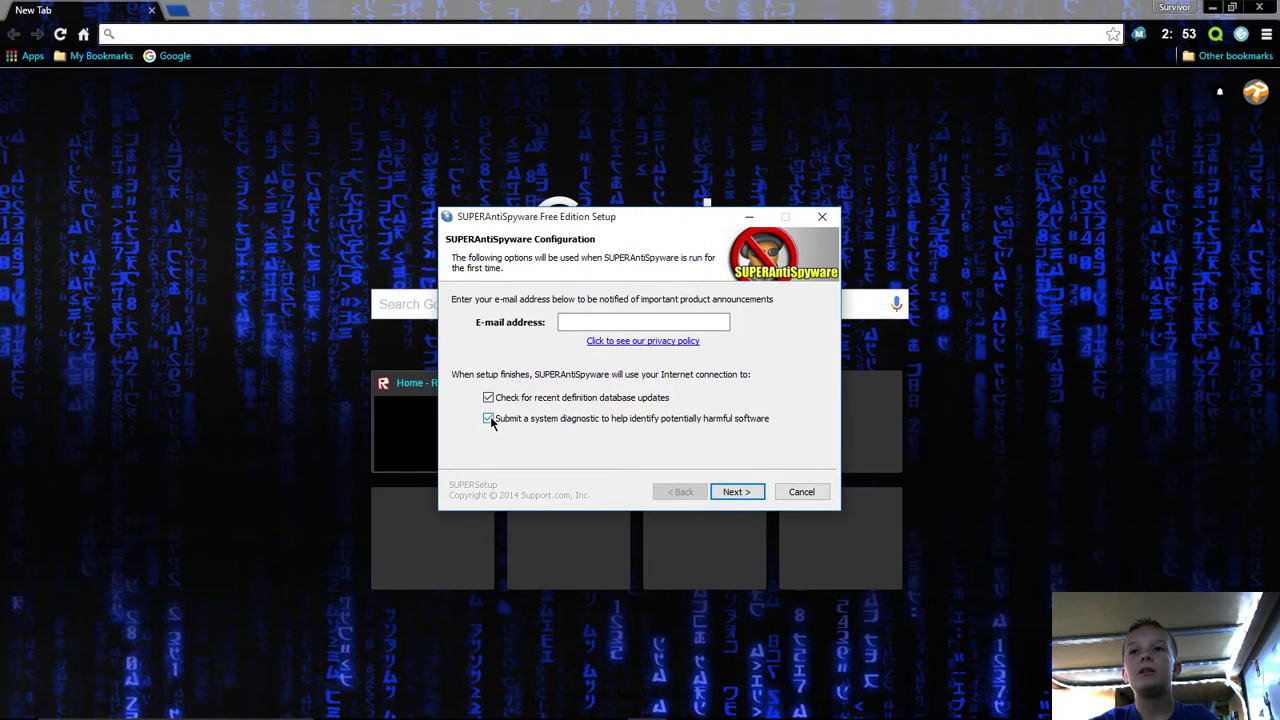
click(714, 491)
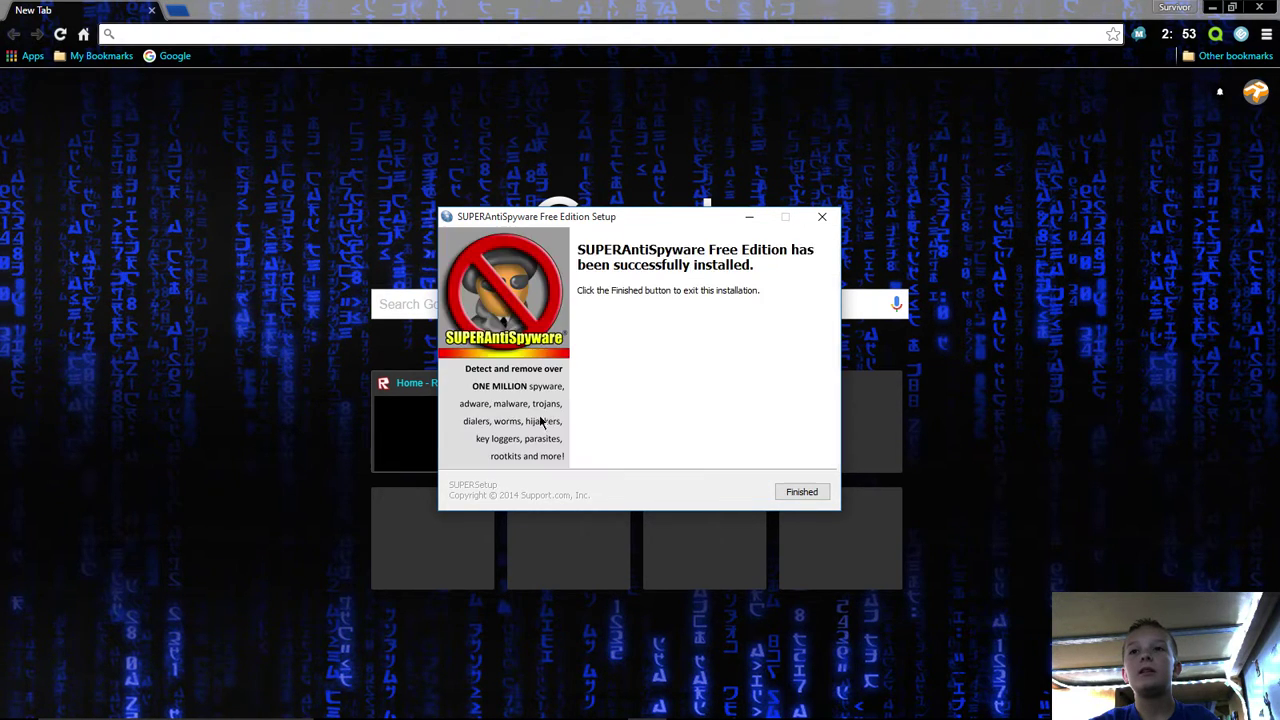
click(801, 492)
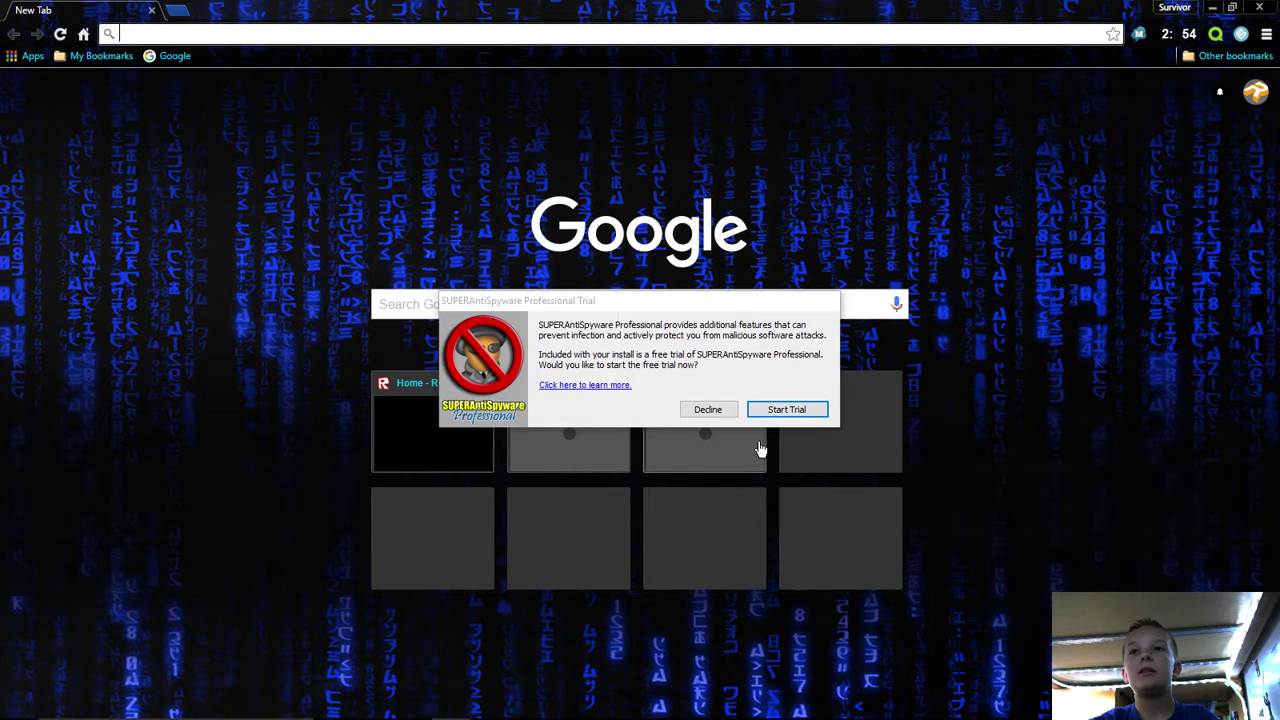
click(710, 410)
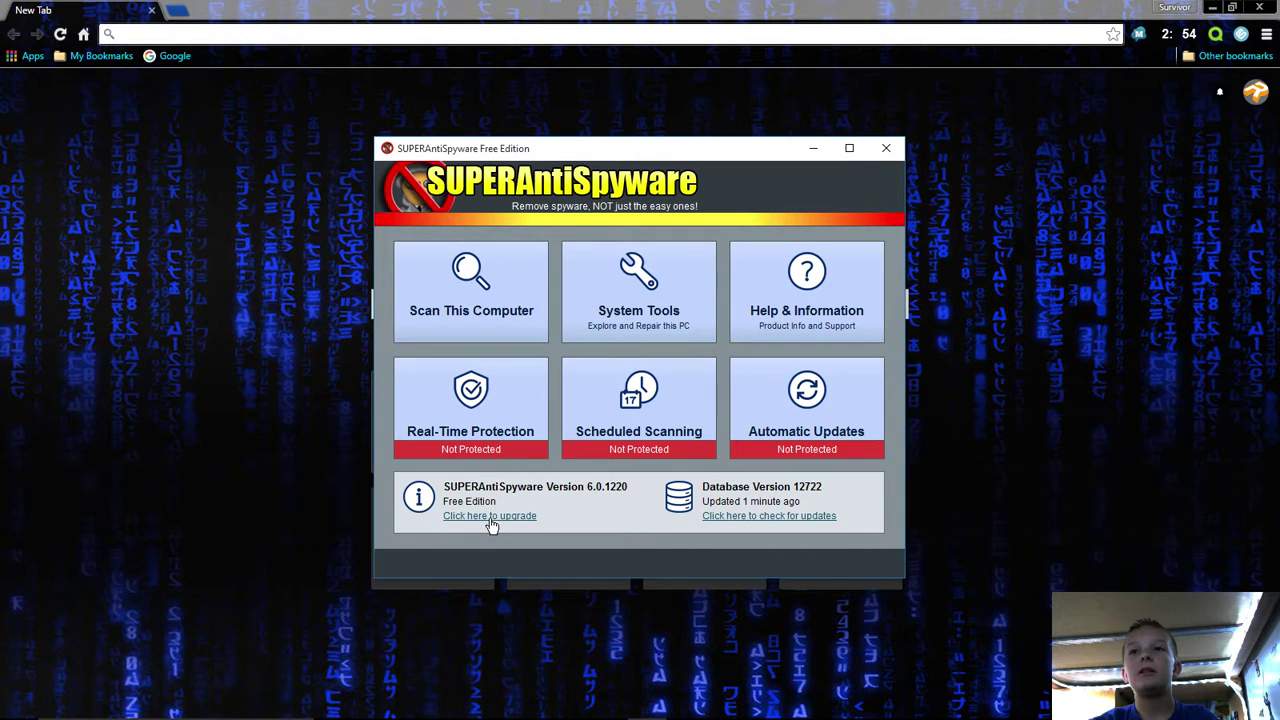
Start a Quick Scan of the computer in SUPERAntiSpyware, stop it before completion and dismiss the scan results
click(467, 305)
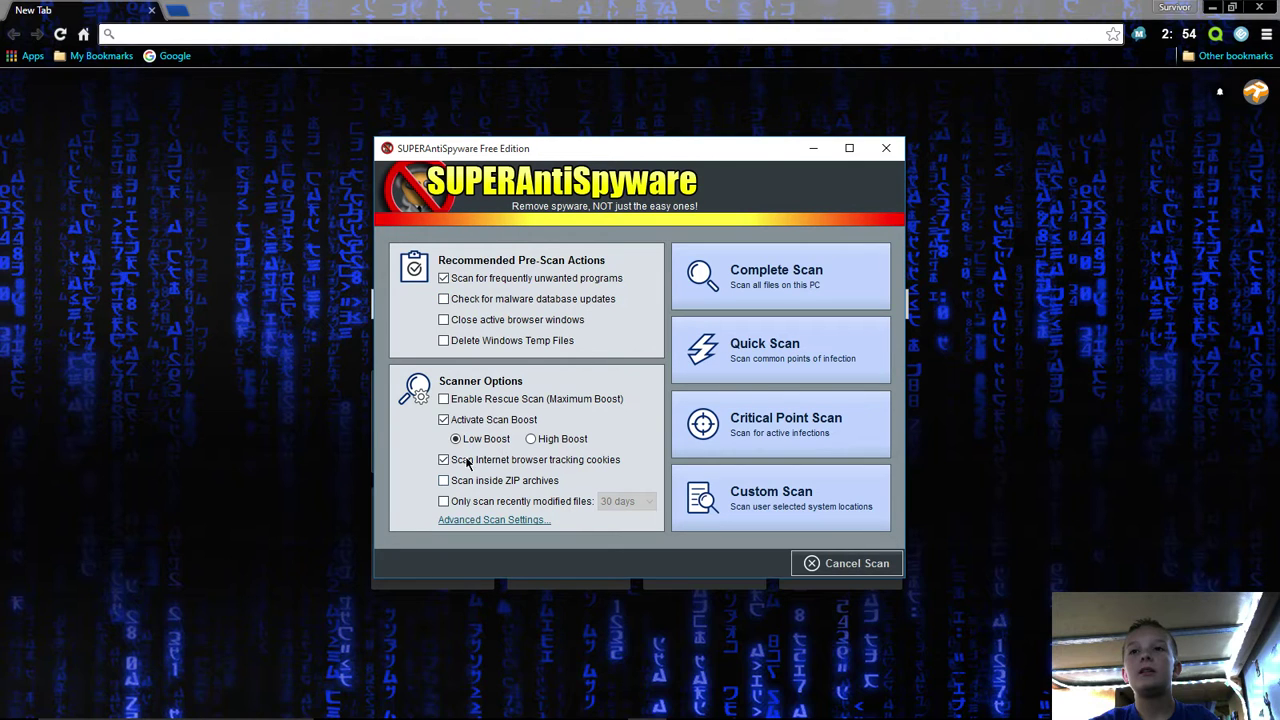
click(770, 358)
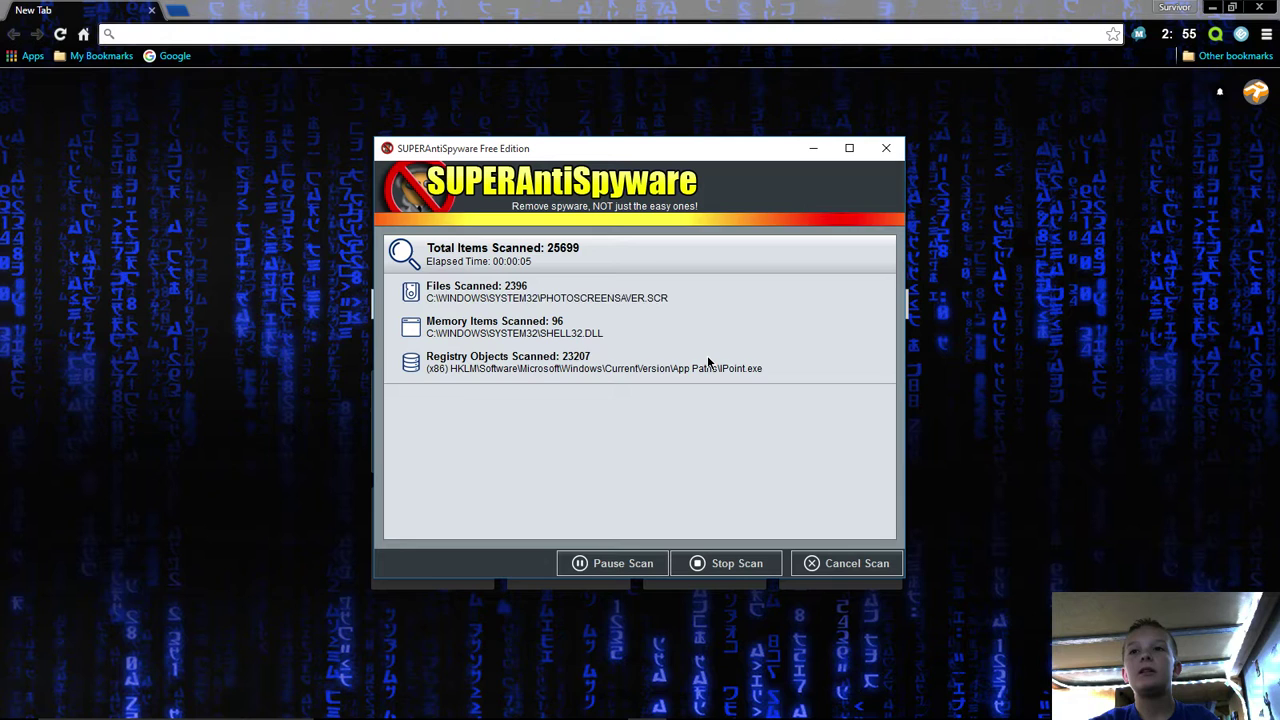
click(717, 572)
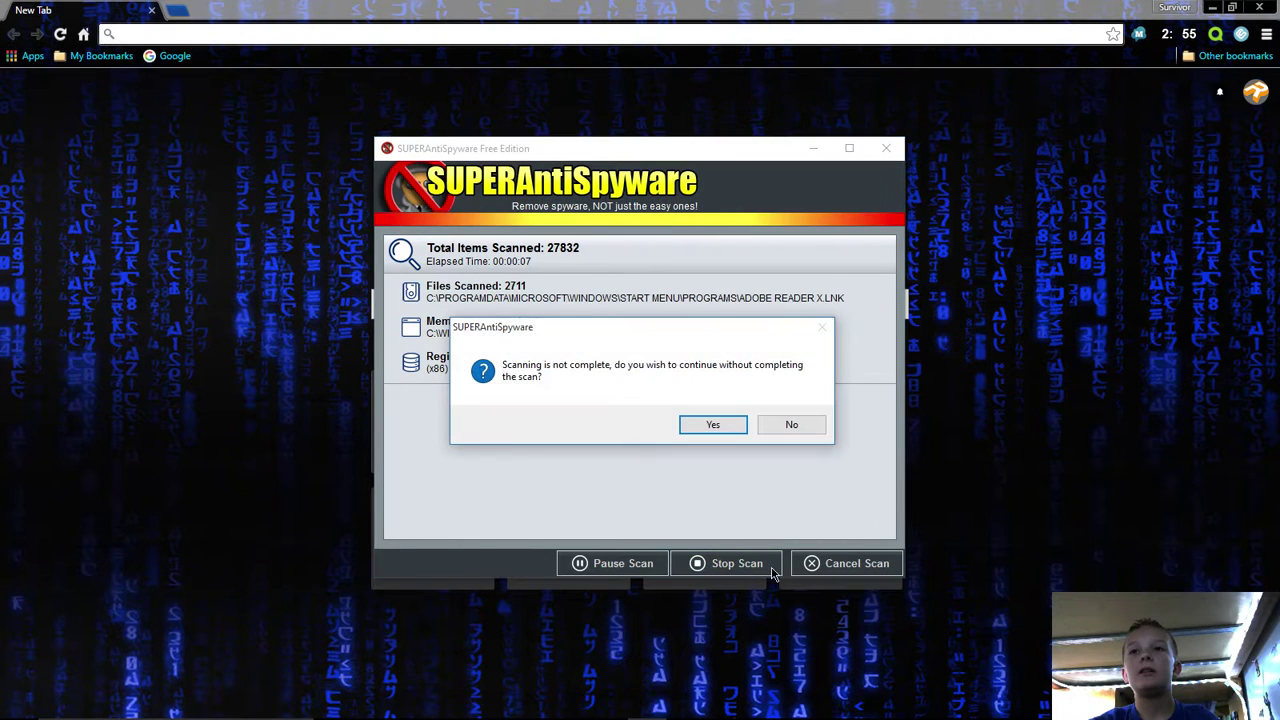
click(694, 426)
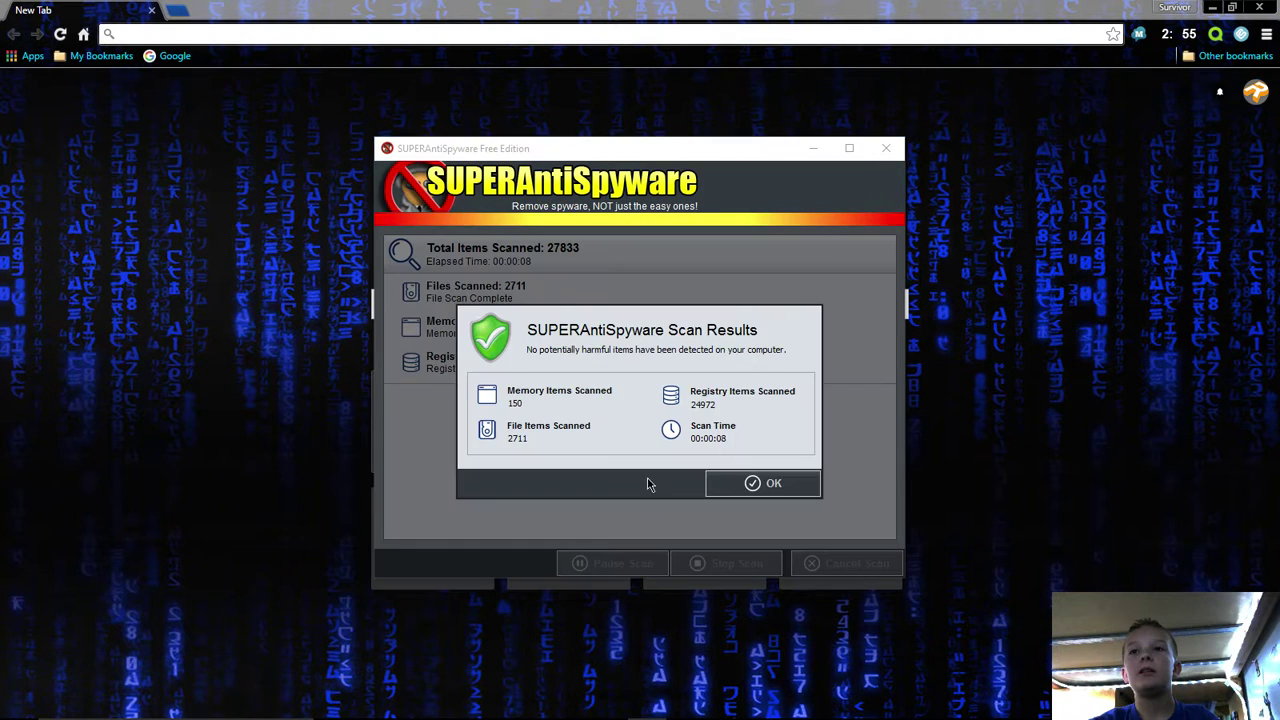
click(766, 485)
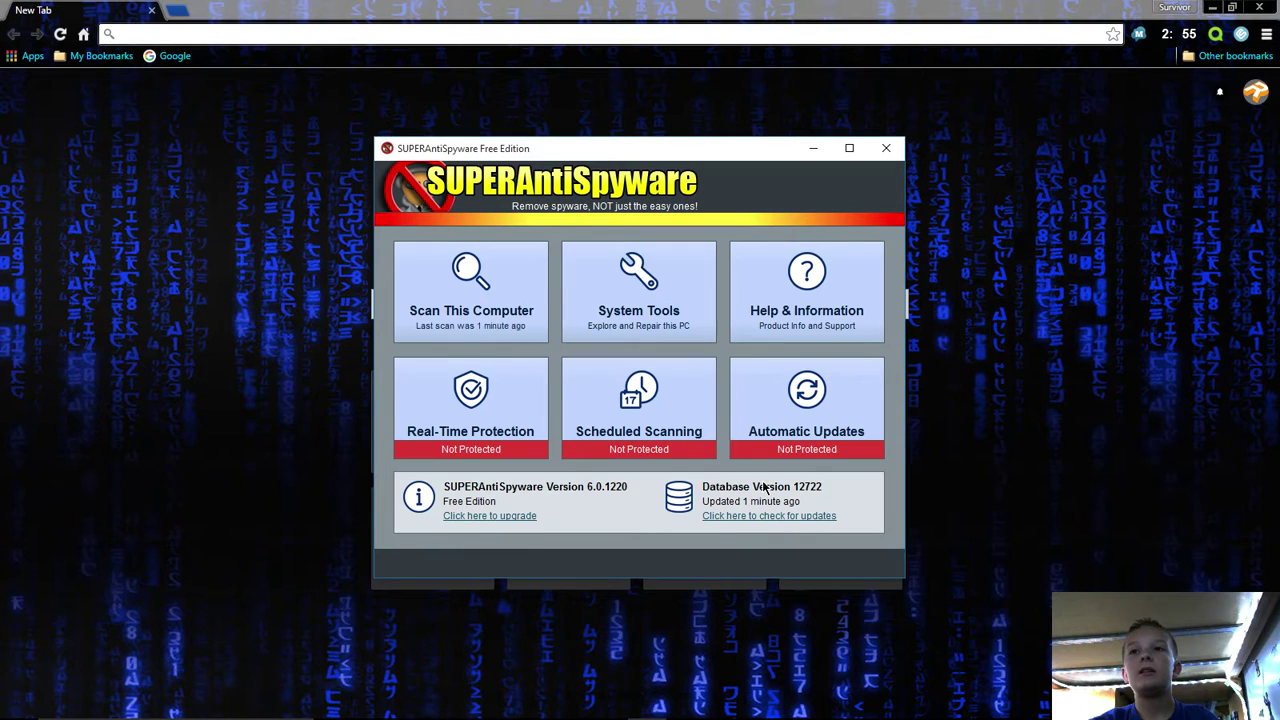
Check the computer for unwanted programs with the Uninstall Unwanted Programs system tool
click(632, 314)
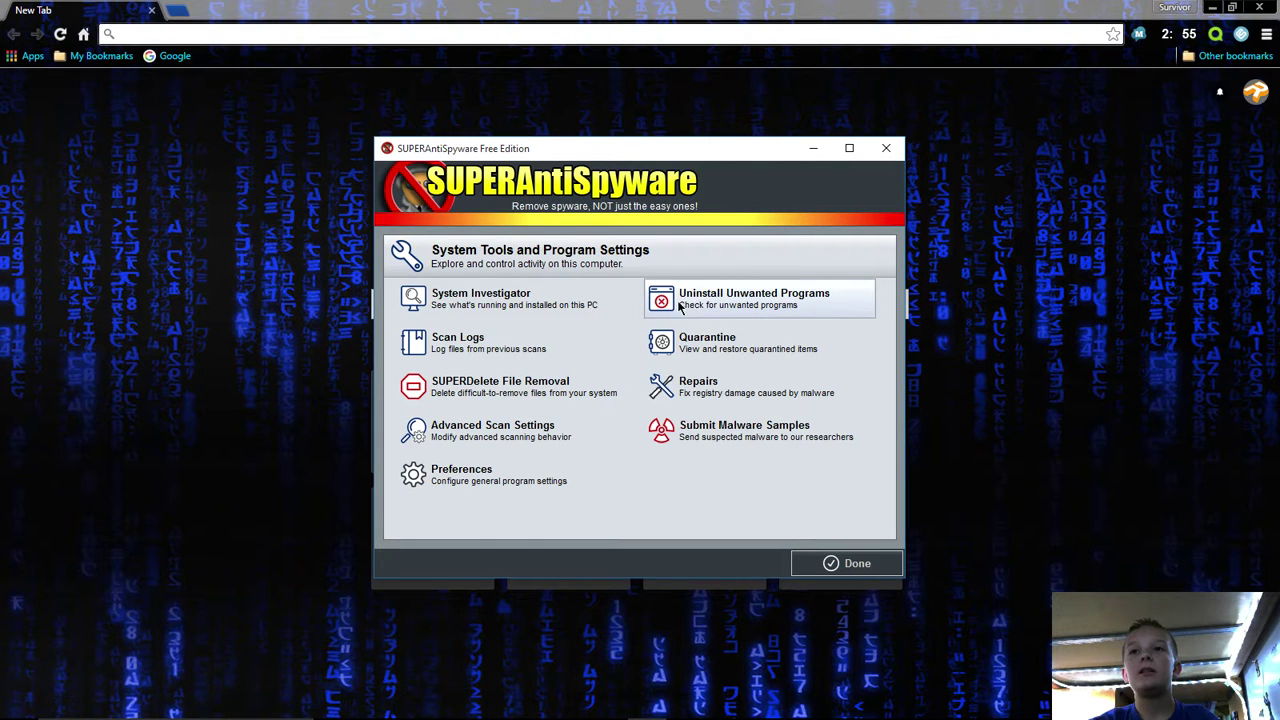
click(687, 309)
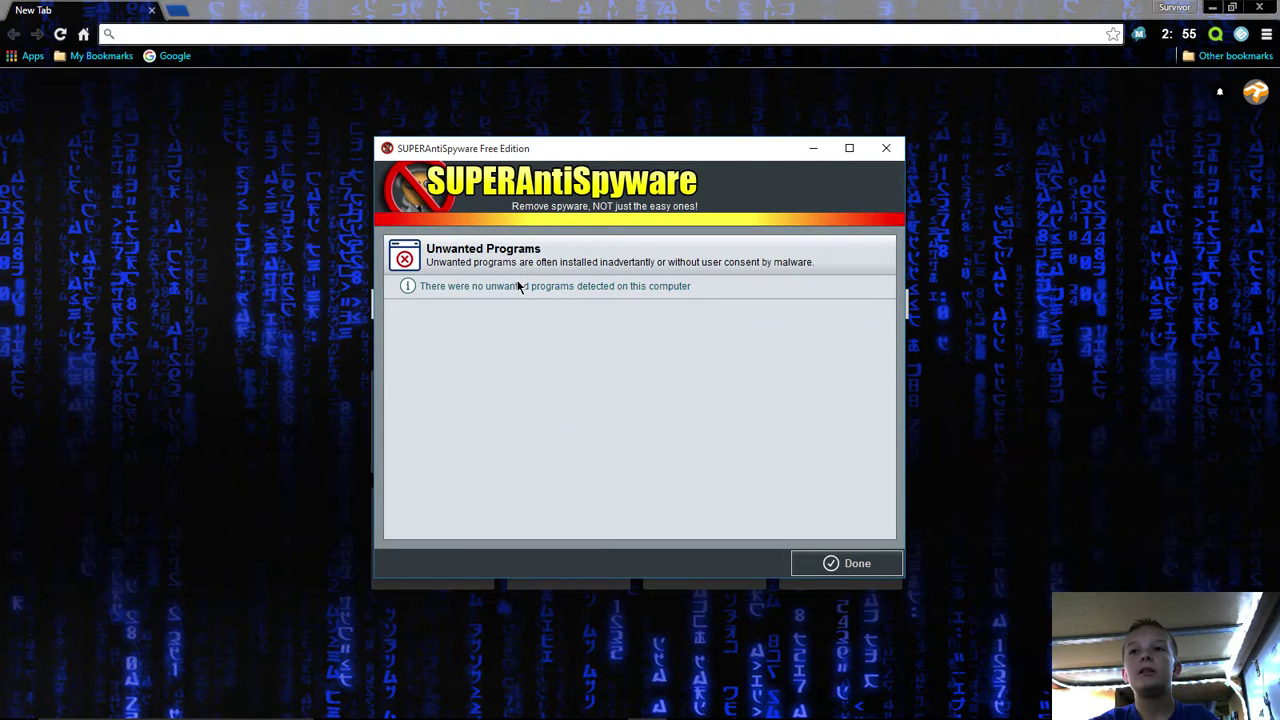
click(828, 563)
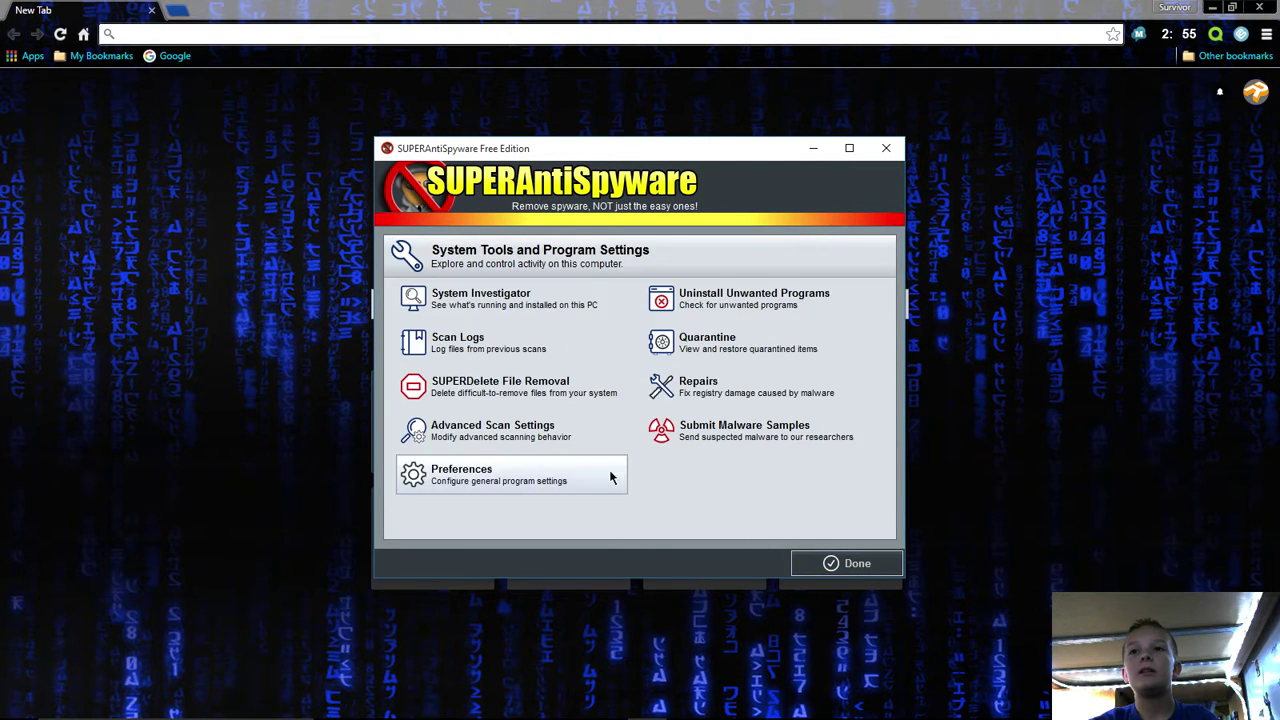
Open SUPERDelete File Removal, browse the Documents folder for an item to remove aggressively, and leave without adding one
click(480, 392)
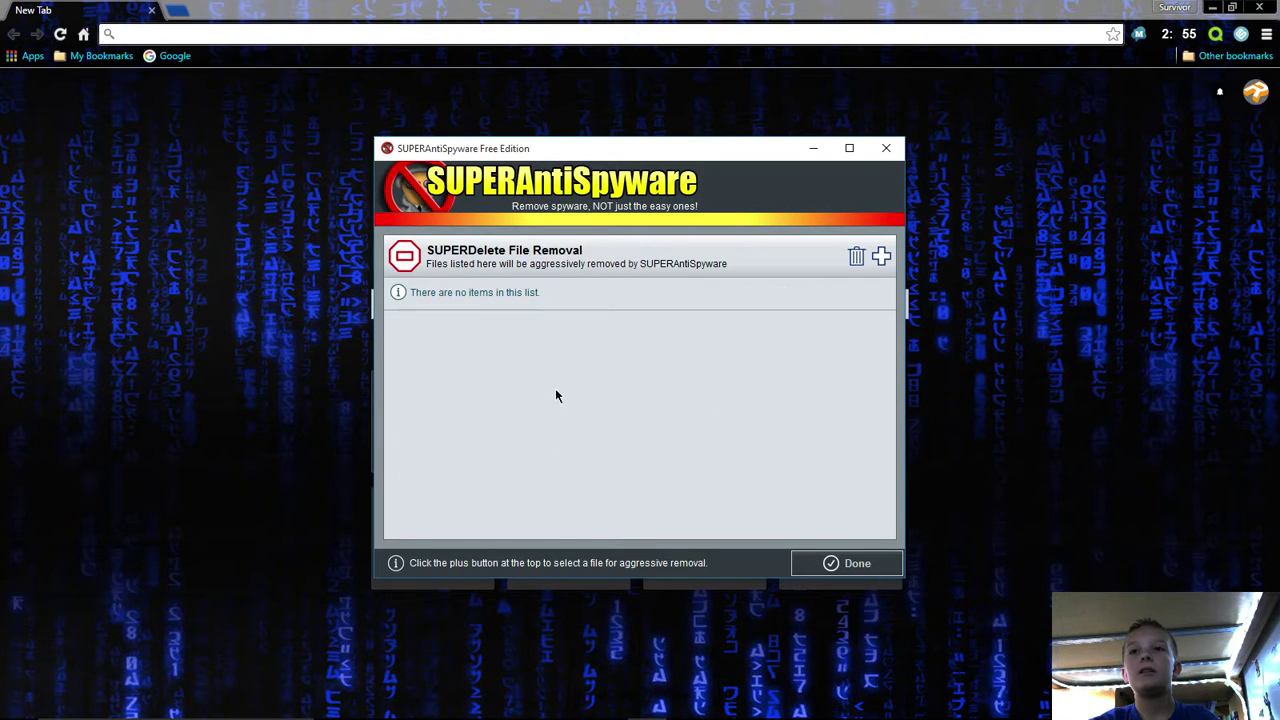
click(881, 256)
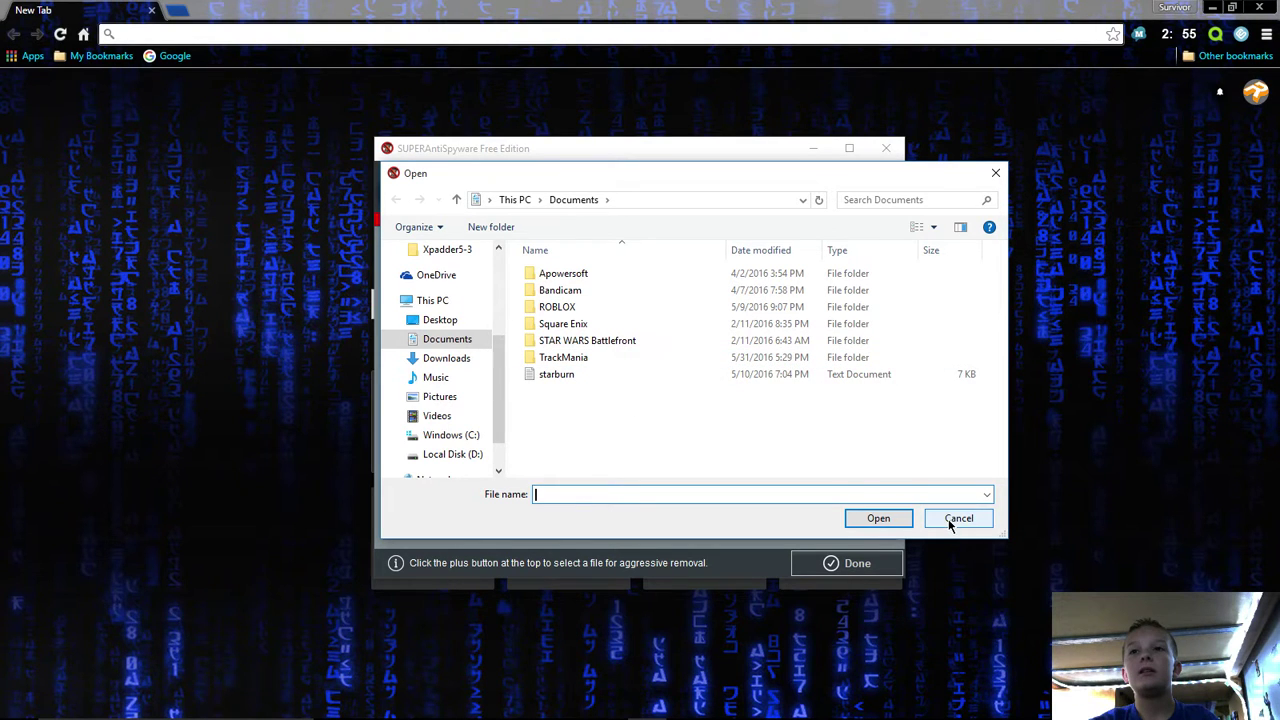
right_click(562, 358)
click(546, 426)
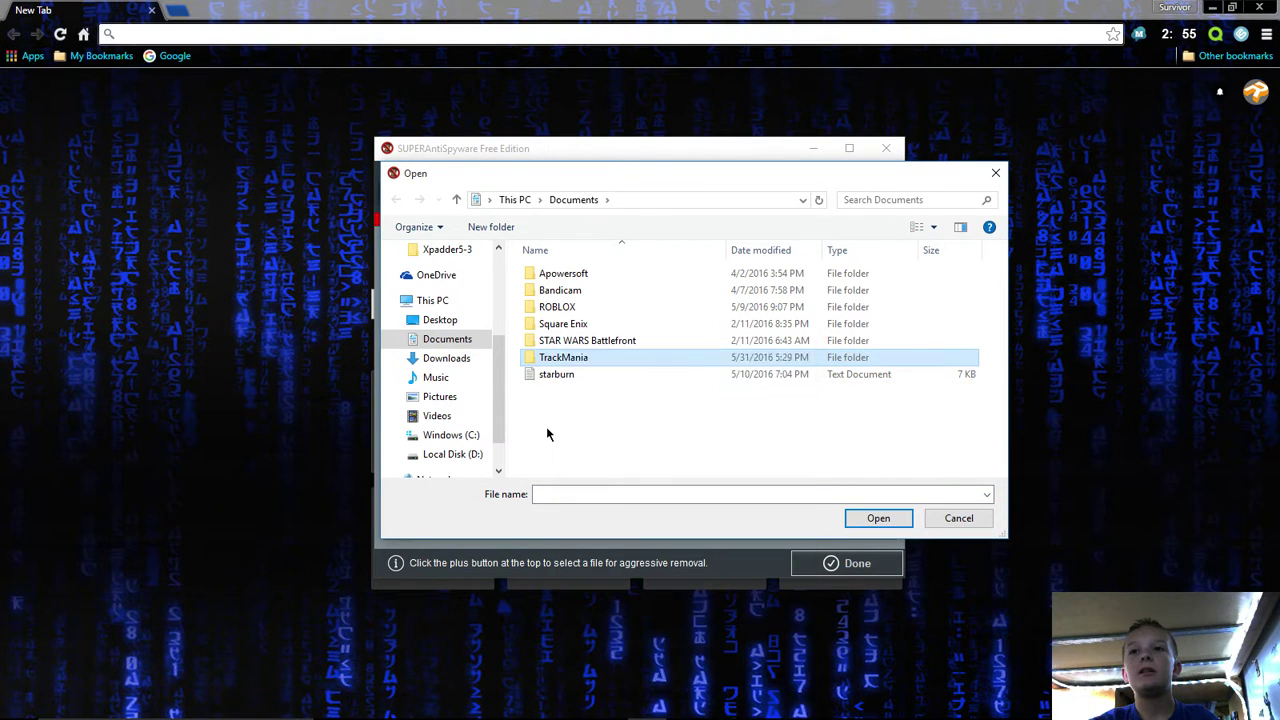
right_click(566, 357)
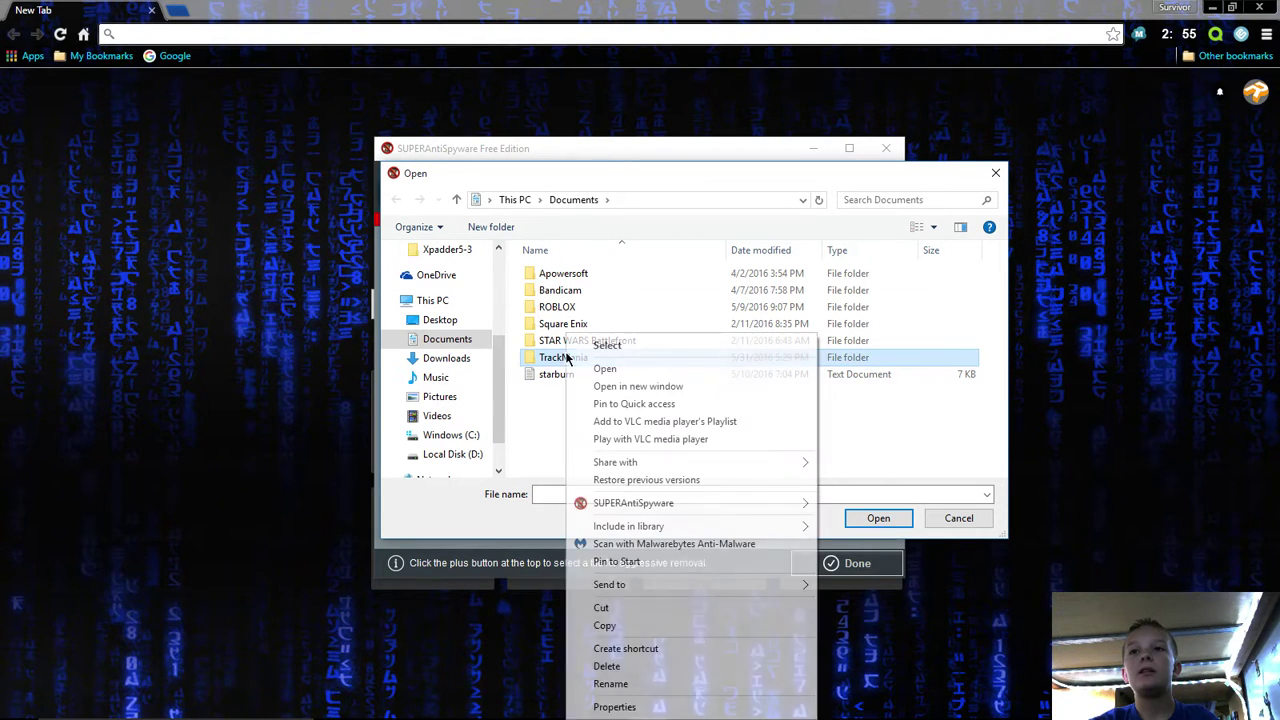
click(523, 417)
click(958, 518)
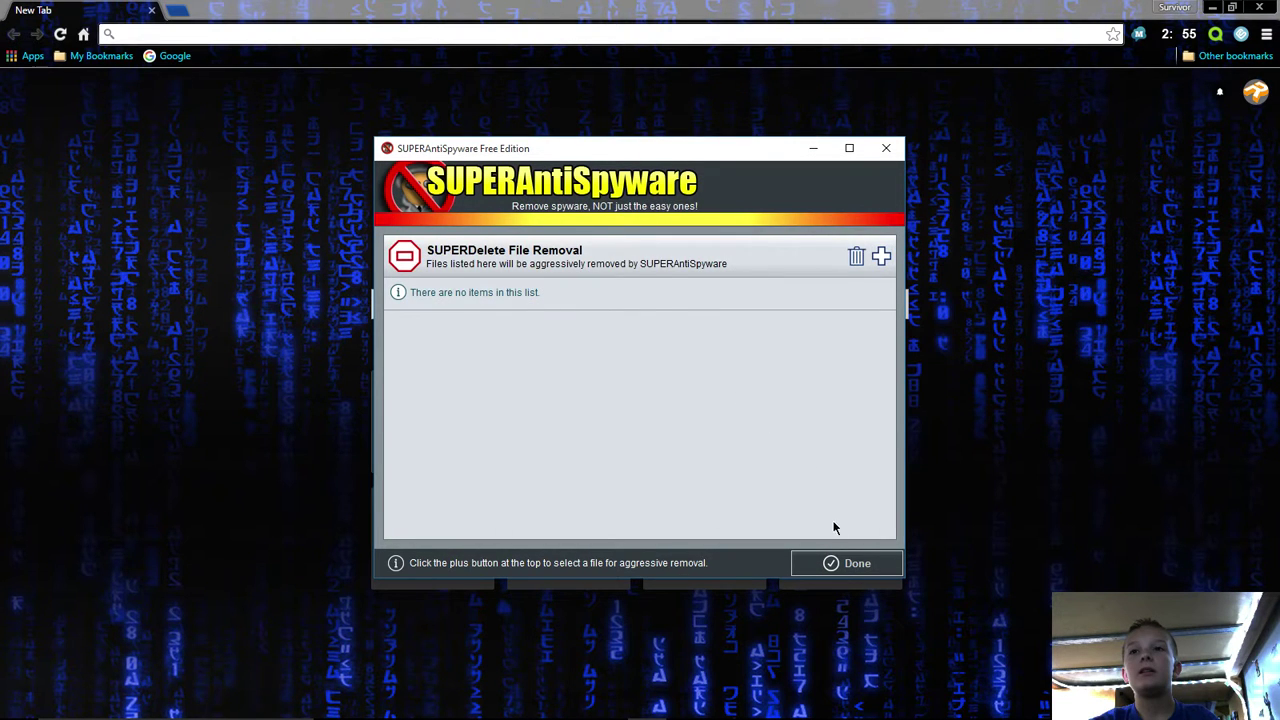
click(846, 563)
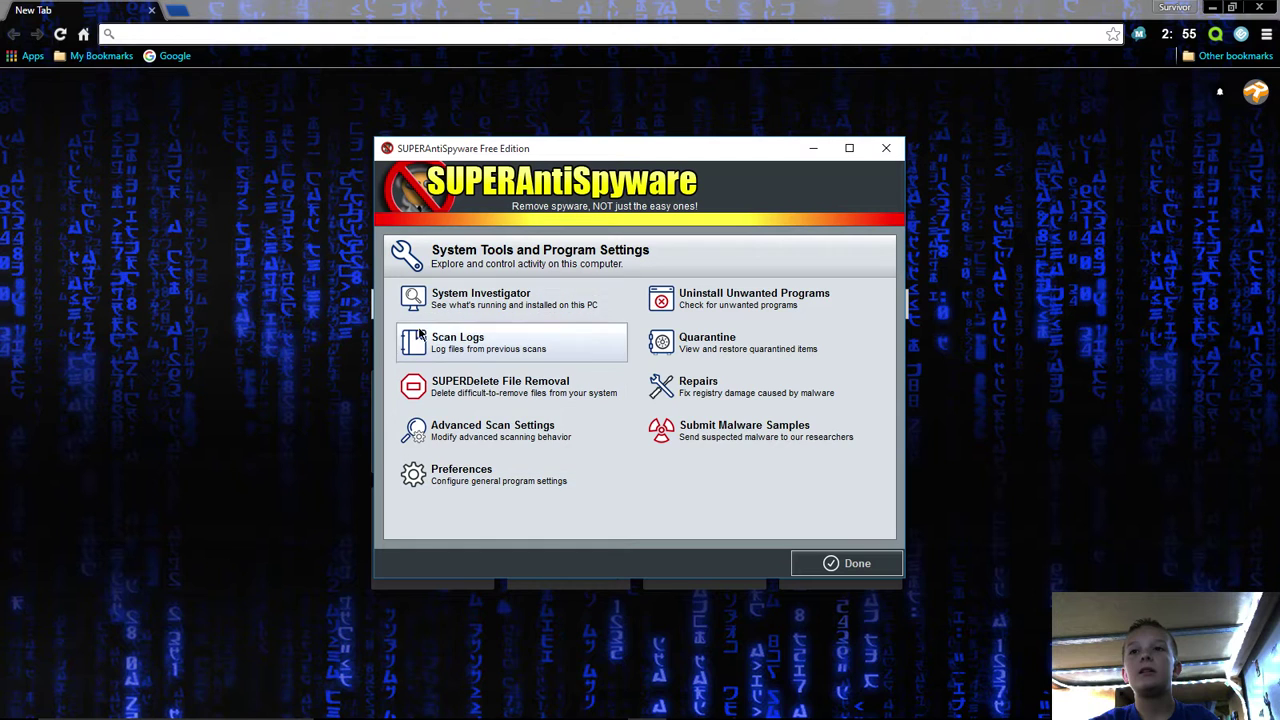
Leave the system tools, then close SUPERAntiSpyware and the Chrome browser
click(830, 562)
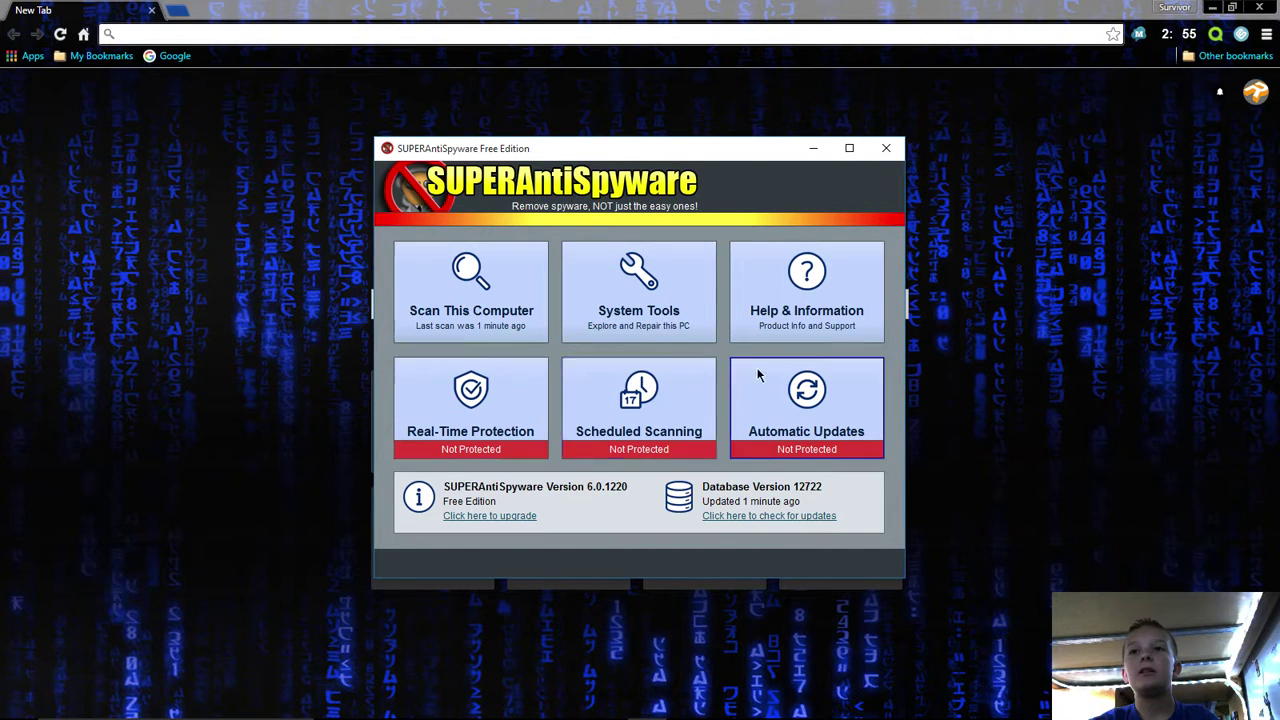
click(887, 148)
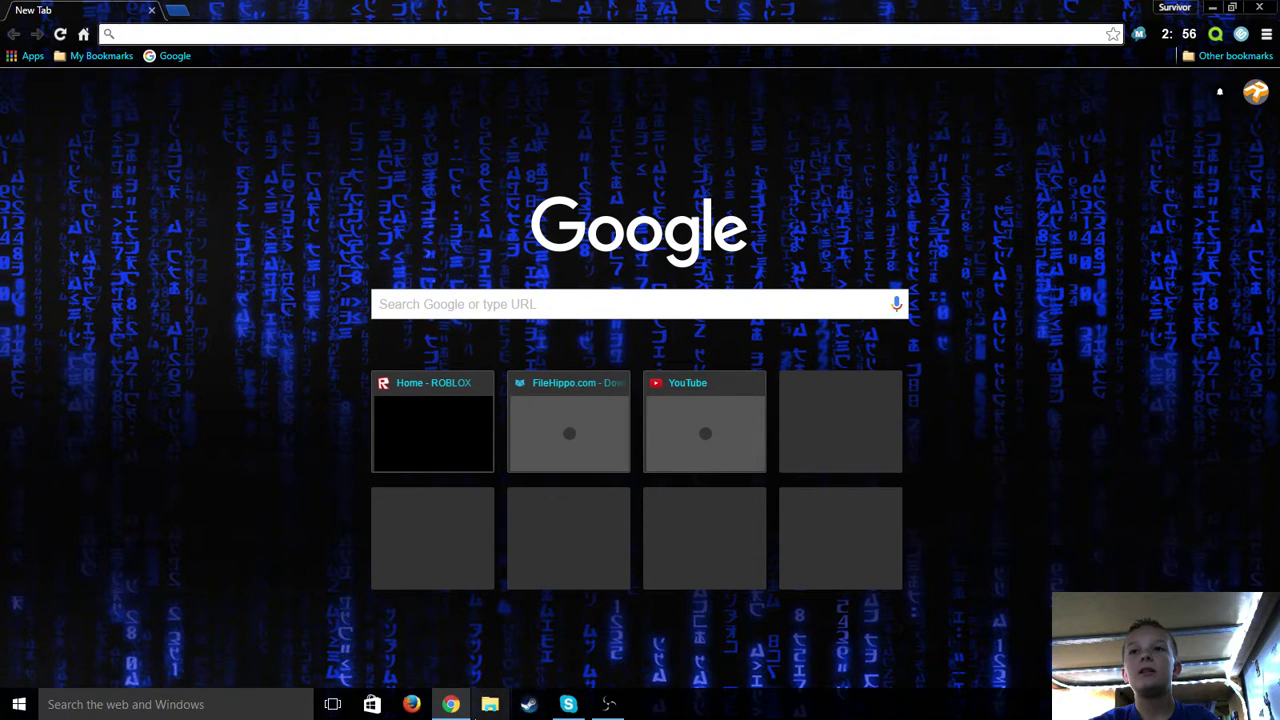
click(1257, 7)
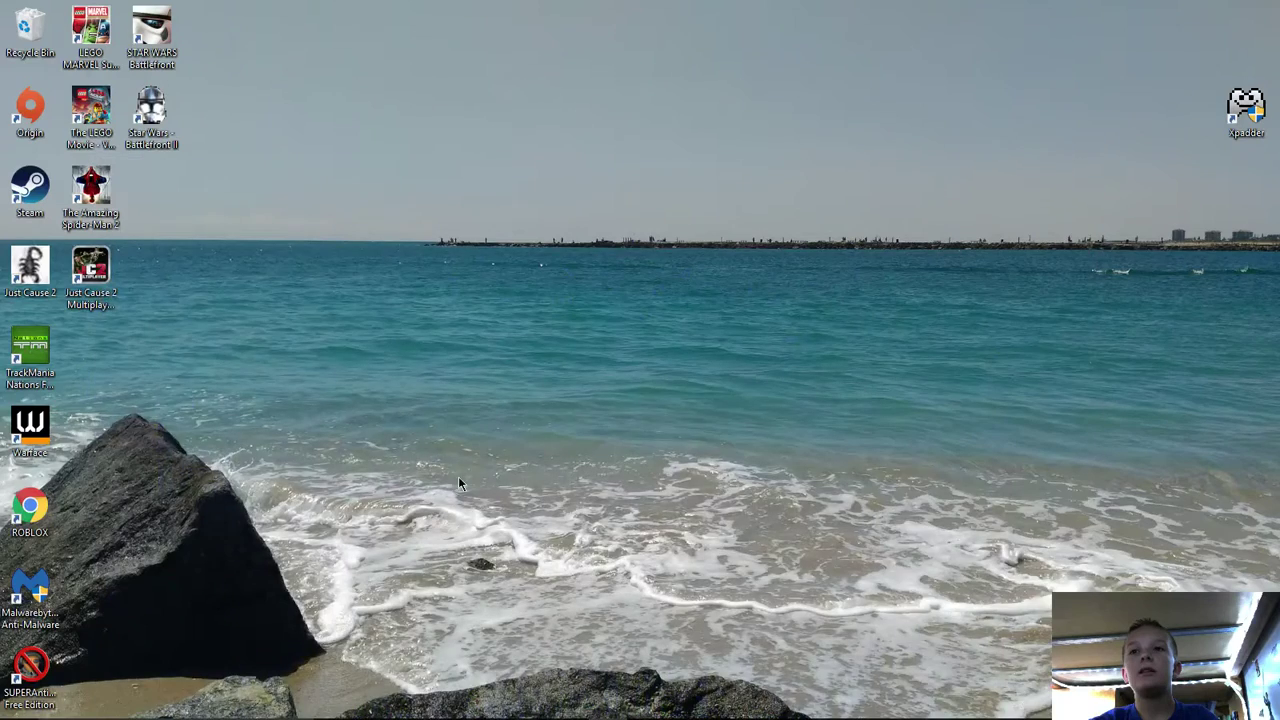
Move the Malwarebytes Anti-Malware and SUPERAntiSpyware desktop shortcuts across the desktop to the spots around the Xpadder shortcut
drag(40, 610, 1220, 45)
drag(32, 665, 1185, 40)
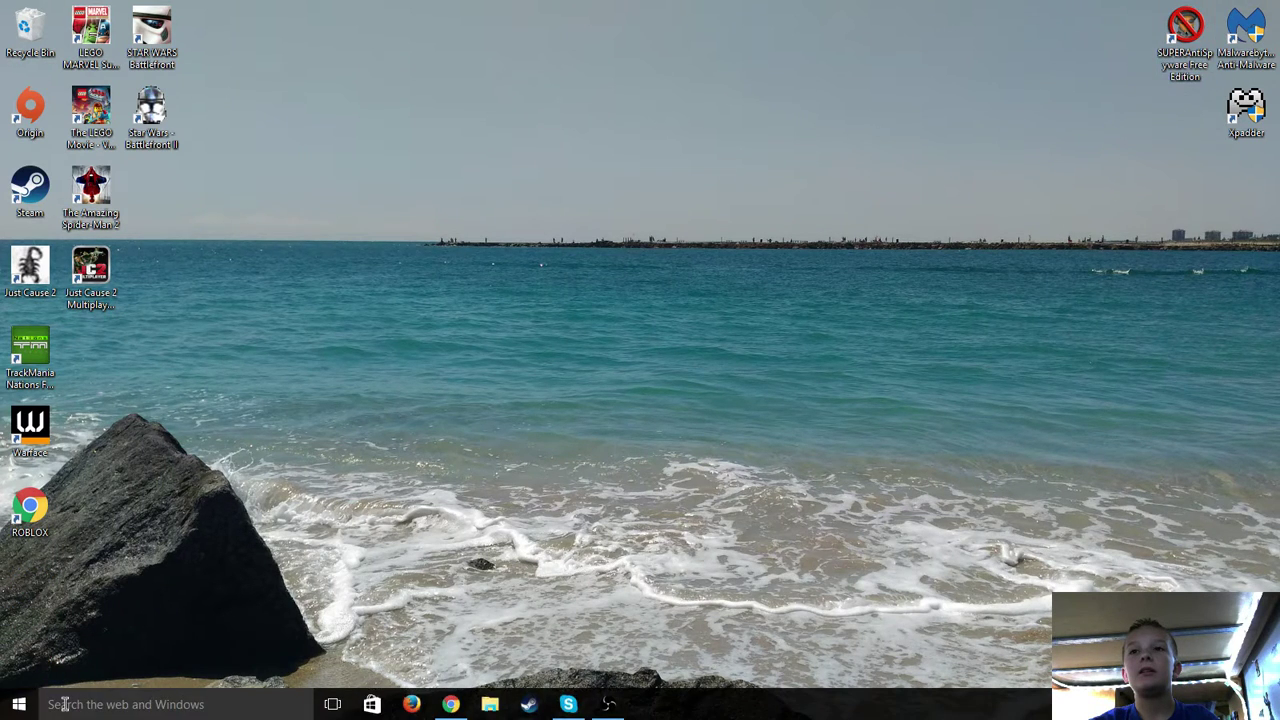
Open CCleaner and run the cleaner with its current selections, force Google Chrome to close for the cleaning, and exit CCleaner
click(80, 706)
text(ccle)
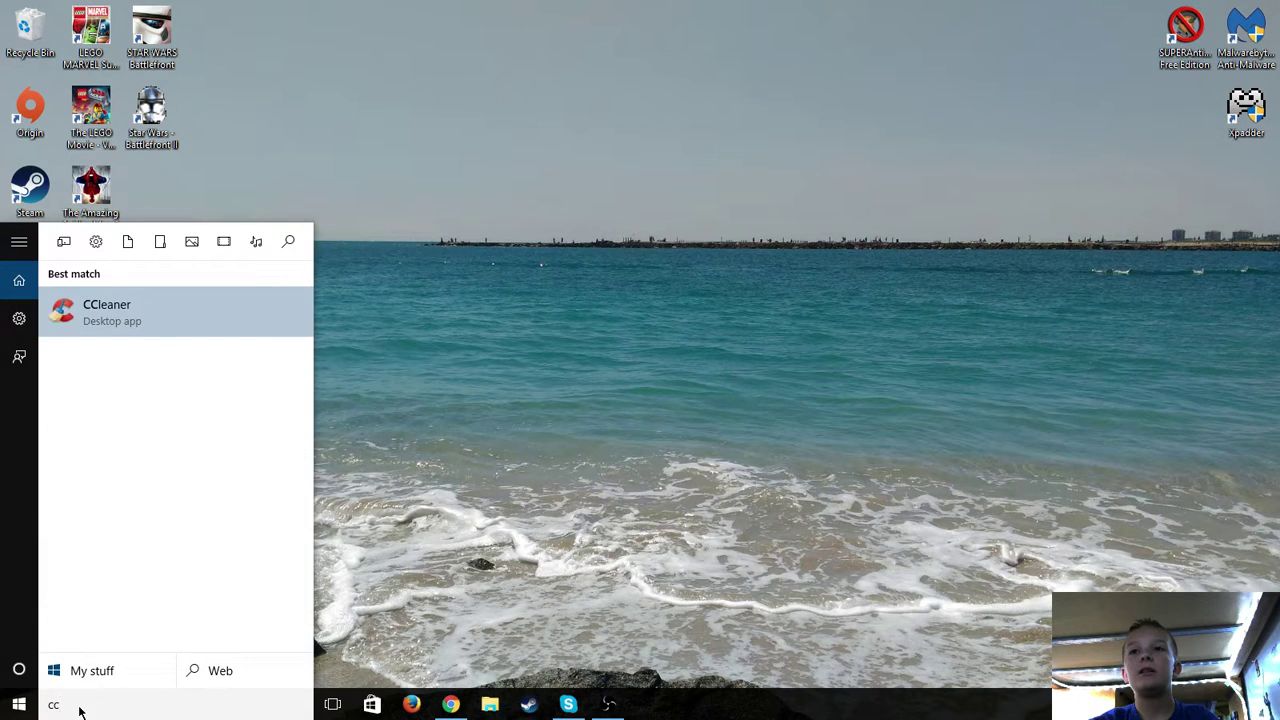
click(124, 310)
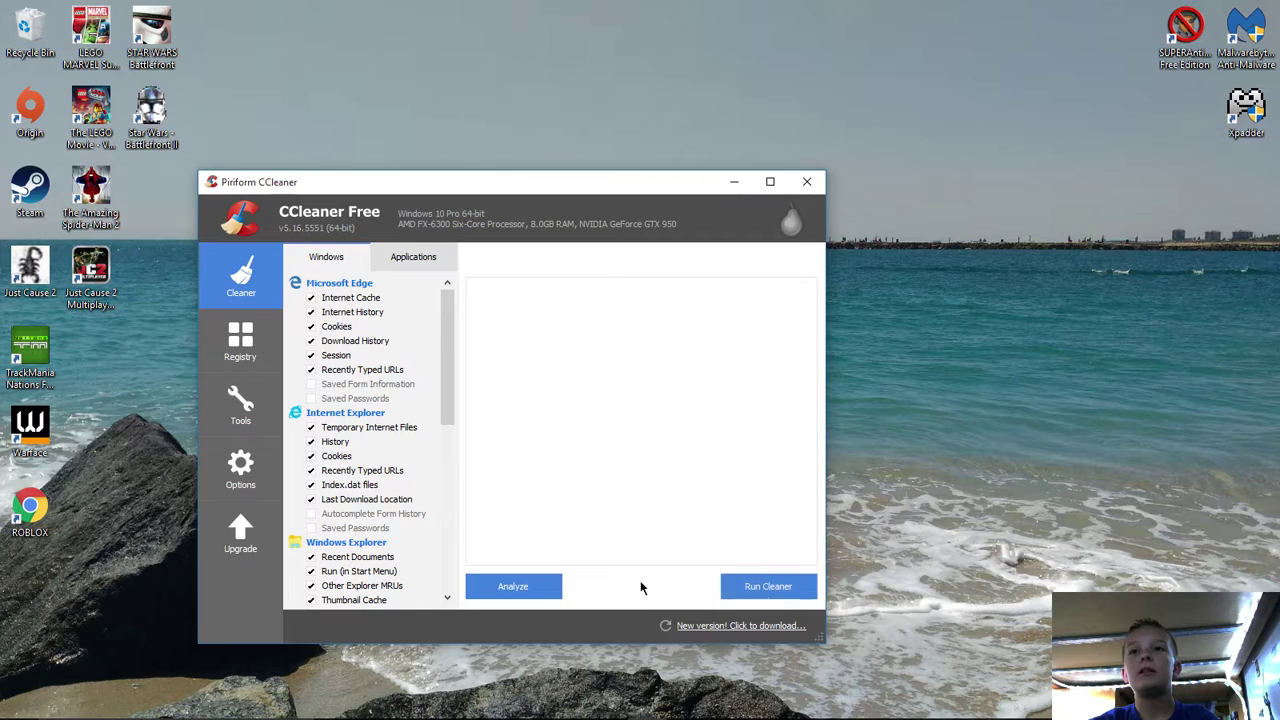
click(755, 586)
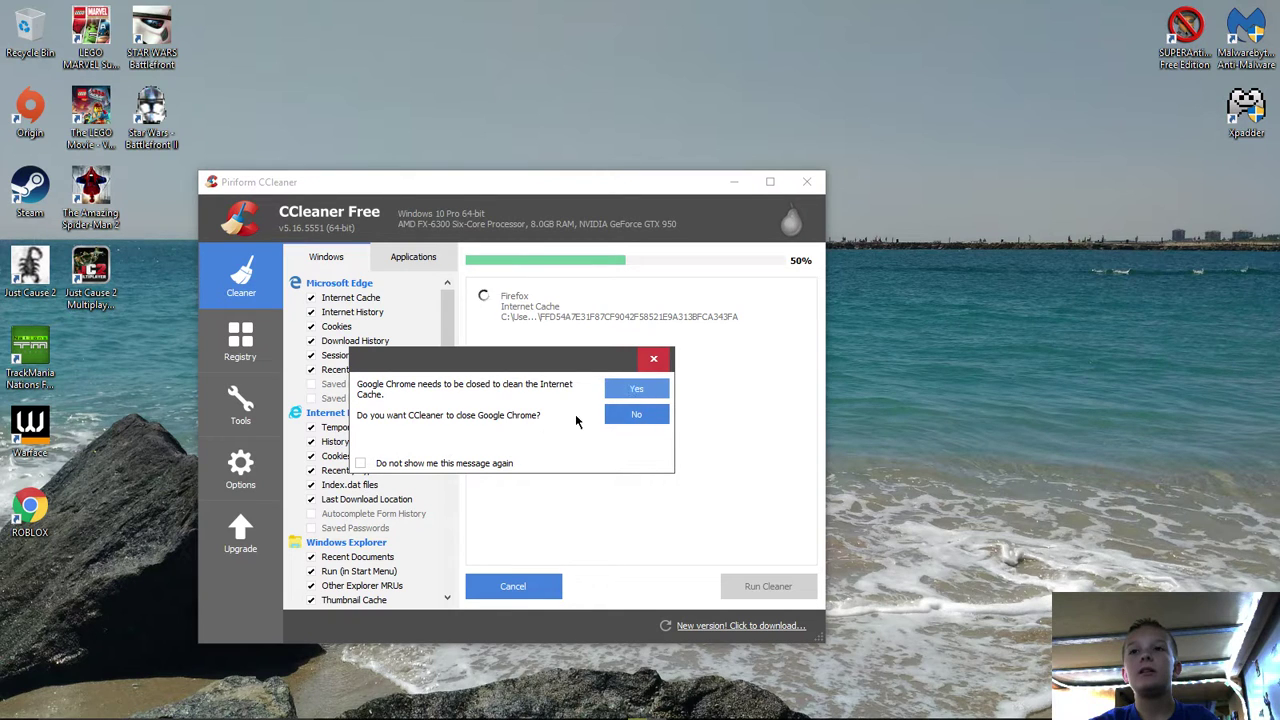
click(654, 363)
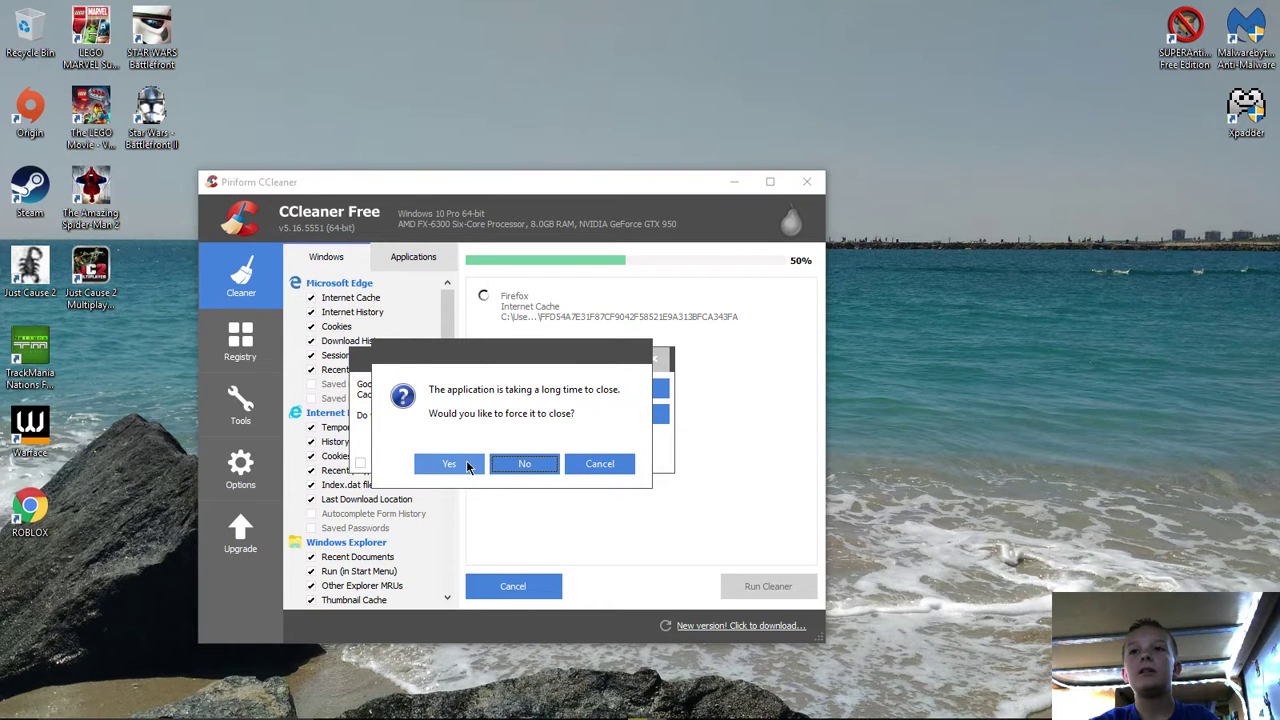
click(449, 464)
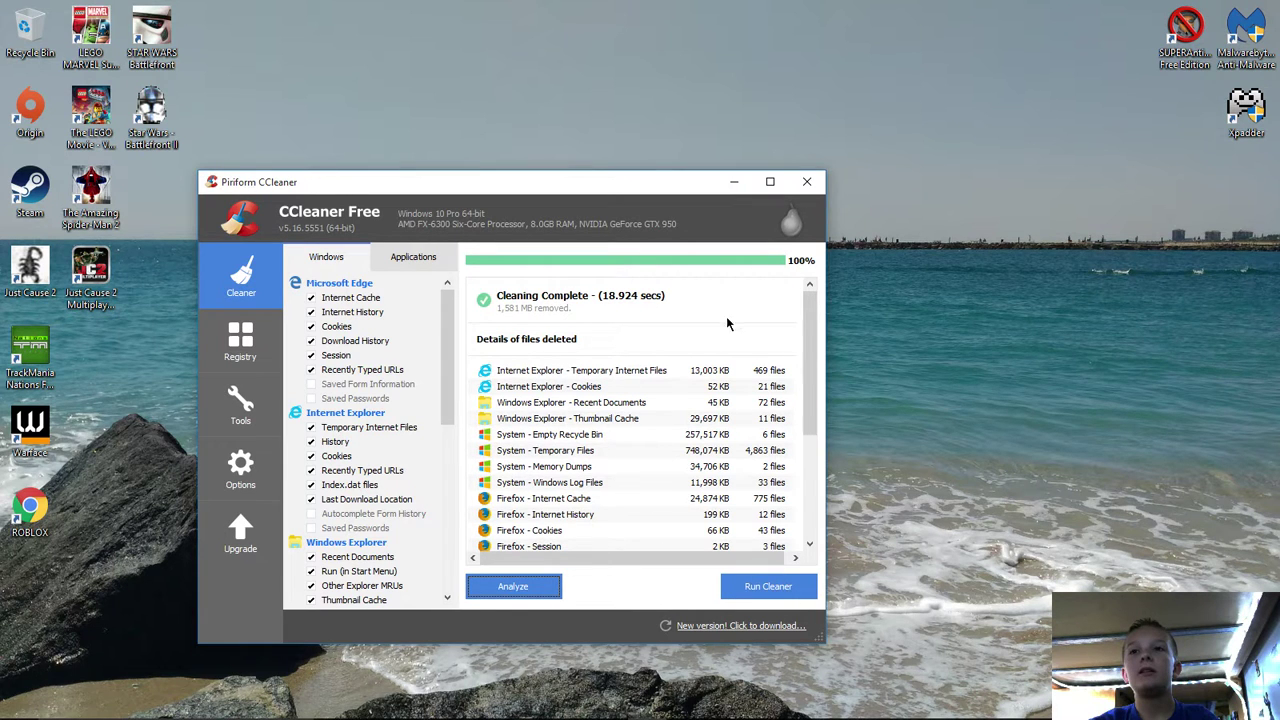
click(807, 182)
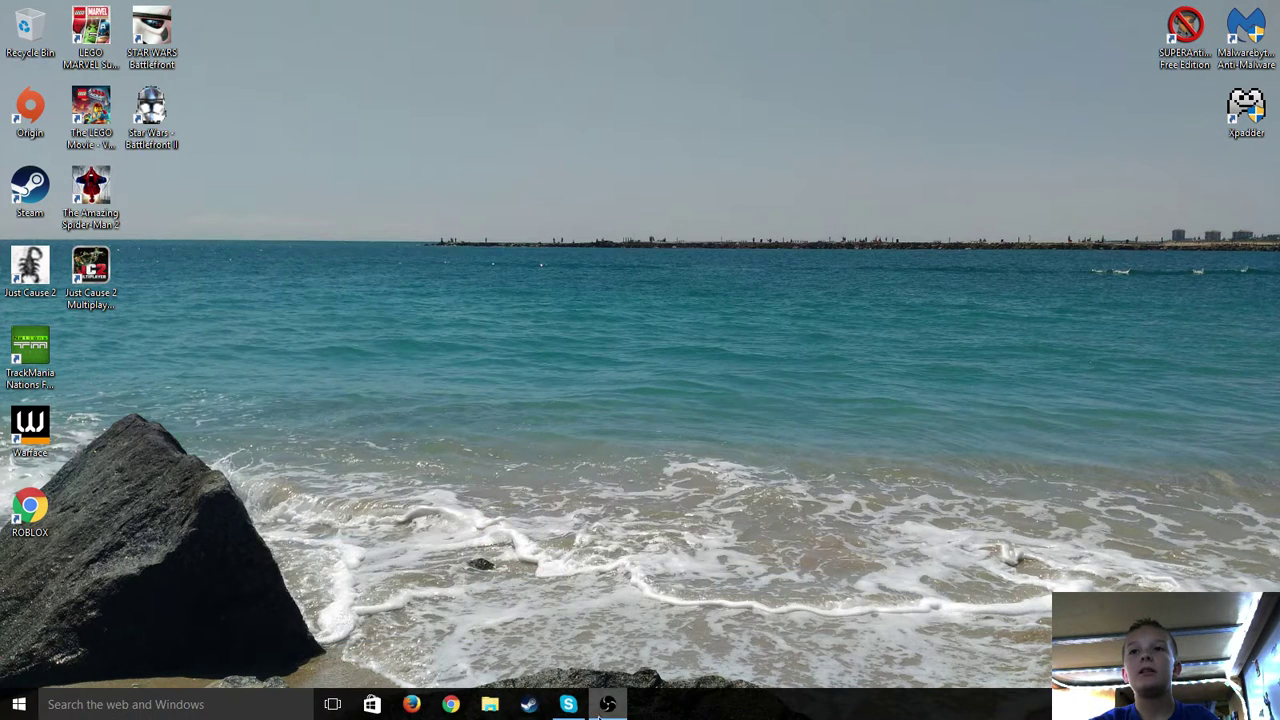